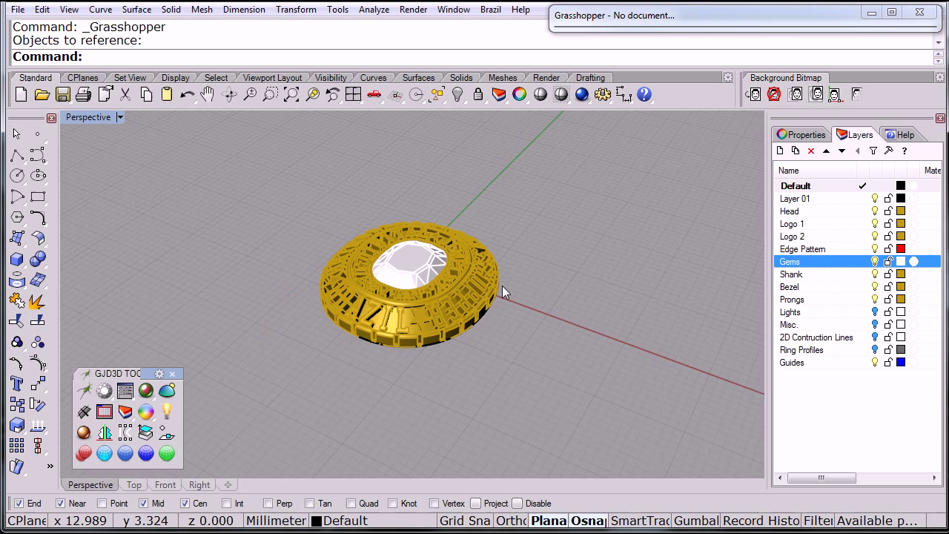
- Turn off the Head, Logo 1, Logo 2 and Gems layers, then select the black head arc
right_click_drag(502, 285, 397, 195)
scroll(397, 286, "up", 3)
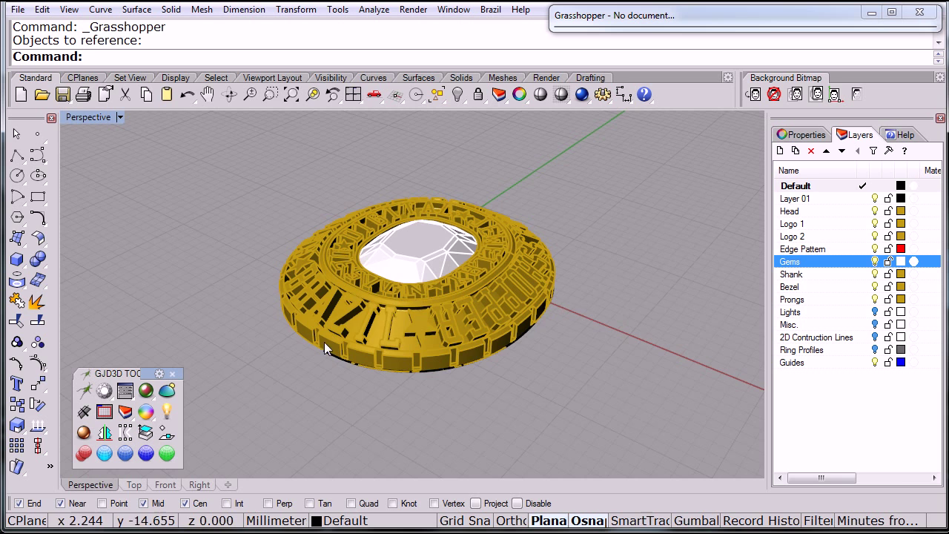
right_click_drag(328, 408, 760, 196)
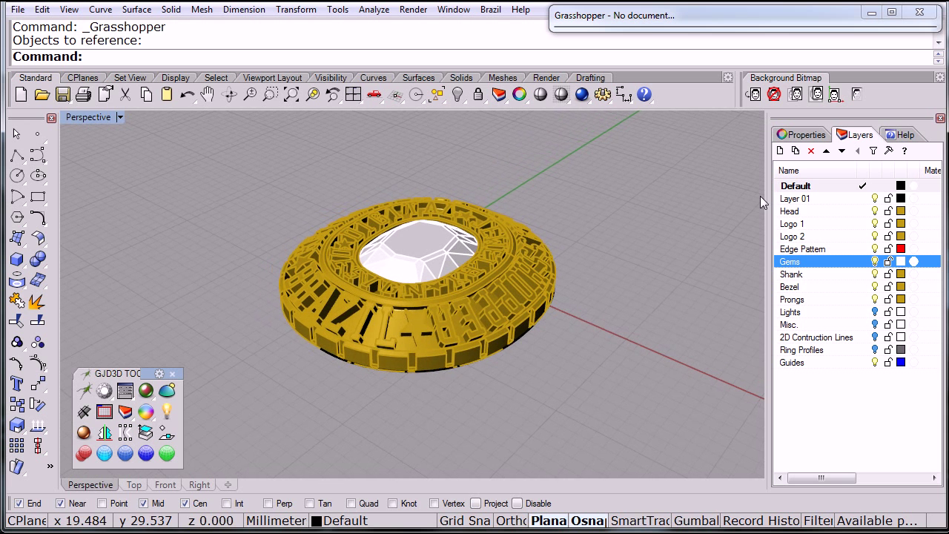
left_click(874, 212)
left_click(875, 224)
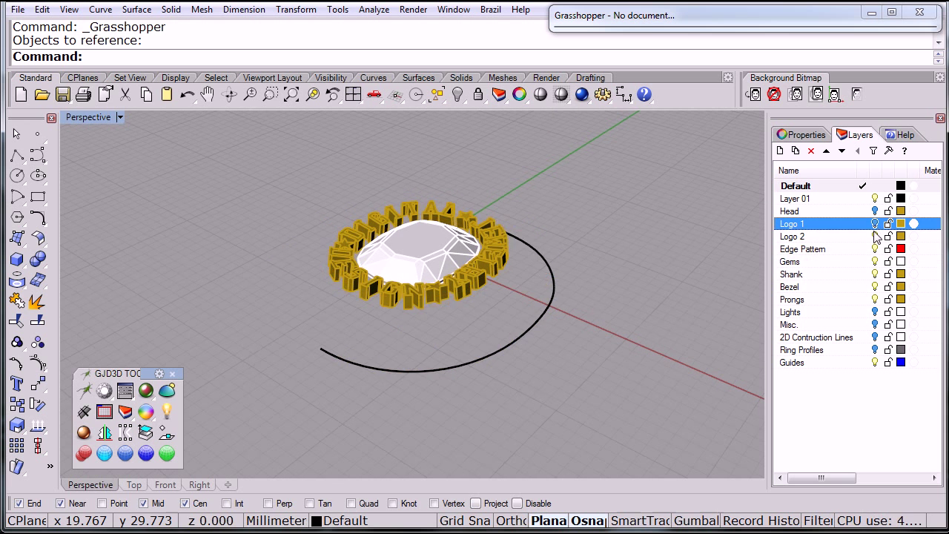
left_click(875, 236)
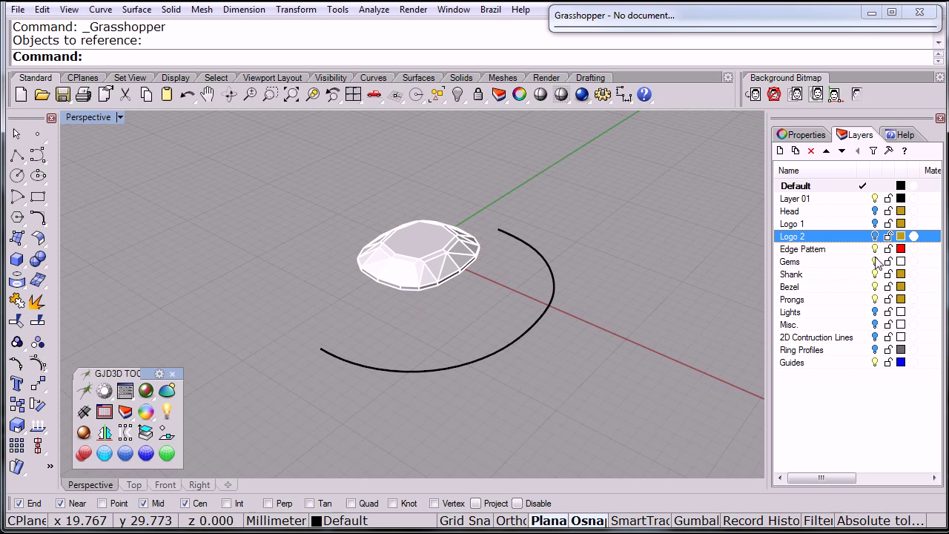
left_click(875, 262)
right_click_drag(482, 274, 445, 268)
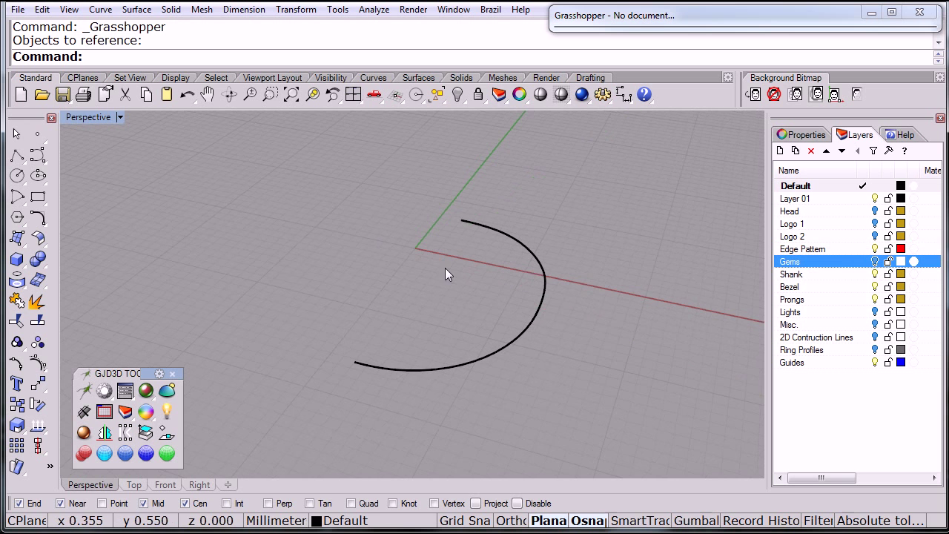
left_click(511, 341)
right_click_drag(511, 341, 544, 270)
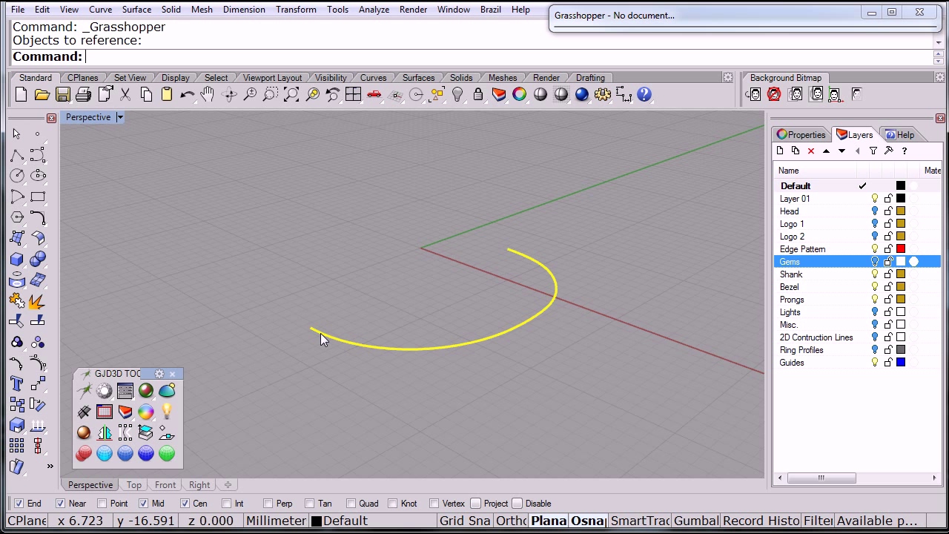
- Expand Grasshopper and load GJD_210_Bottom_Class_Ring from Recent Files
double_click(645, 18)
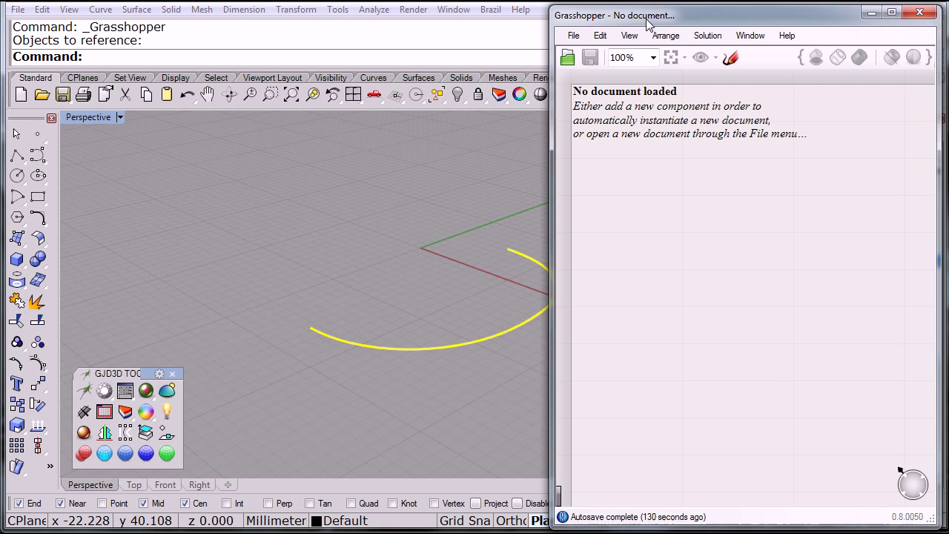
left_click(573, 38)
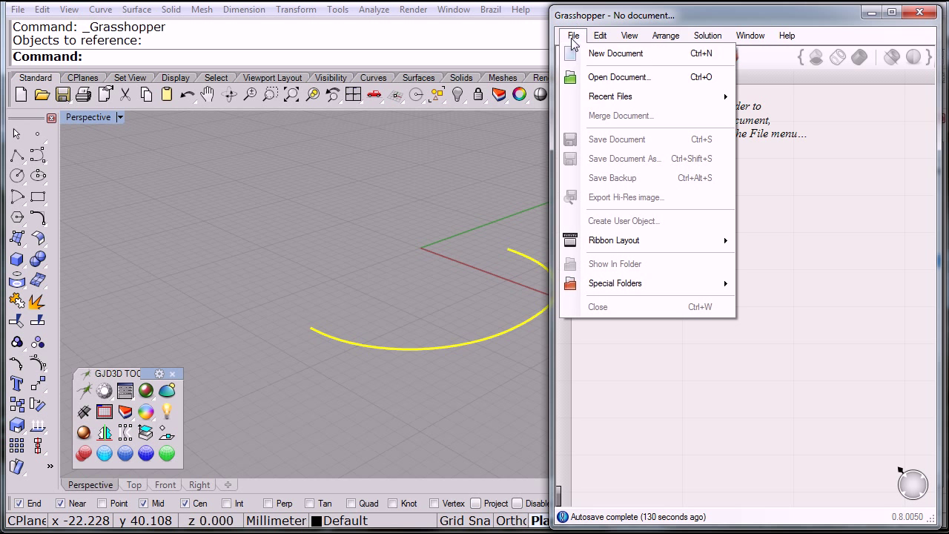
mouse_move(612, 103)
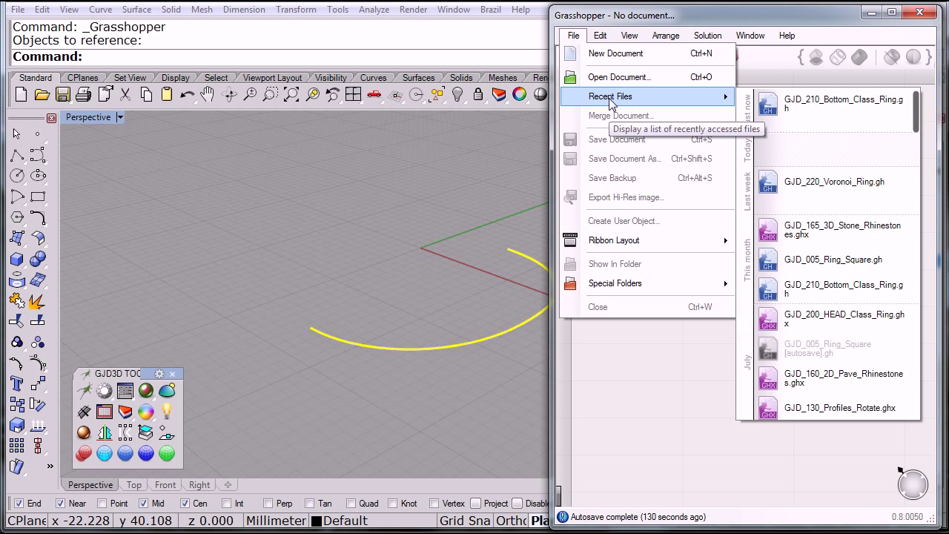
left_click(815, 104)
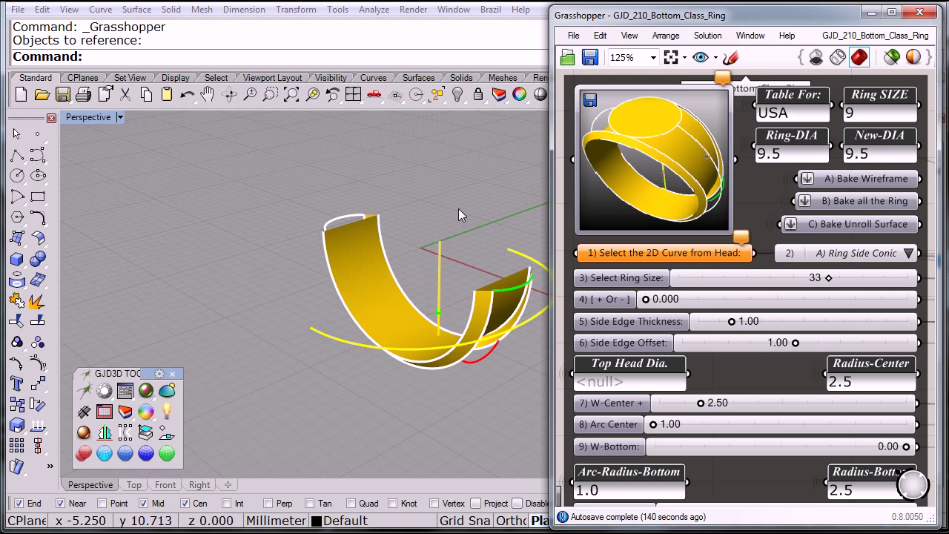
right_click_drag(453, 211, 386, 206, "shift")
left_click(386, 206)
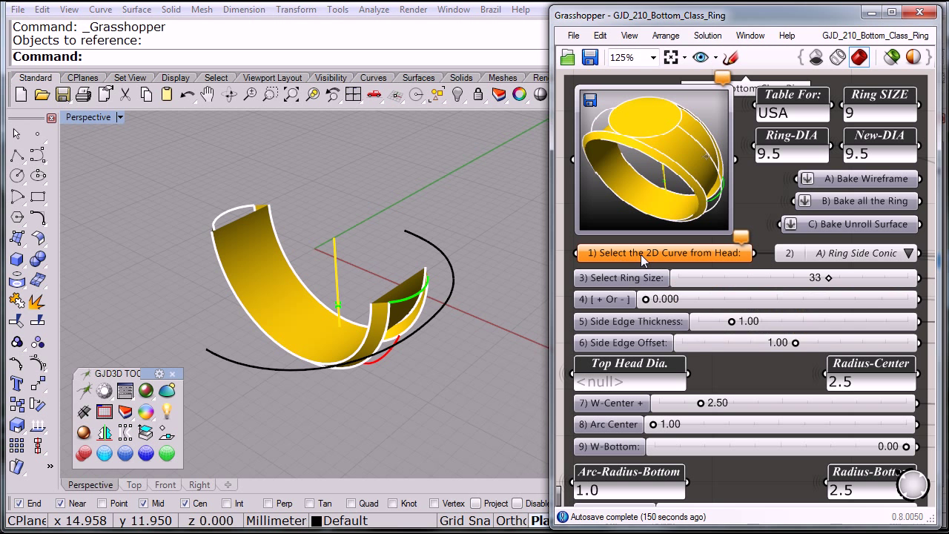
left_click(686, 254)
- Set the '1) Select the 2D Curve from Head' input to the black arc via Set one Geometry
right_click(686, 254)
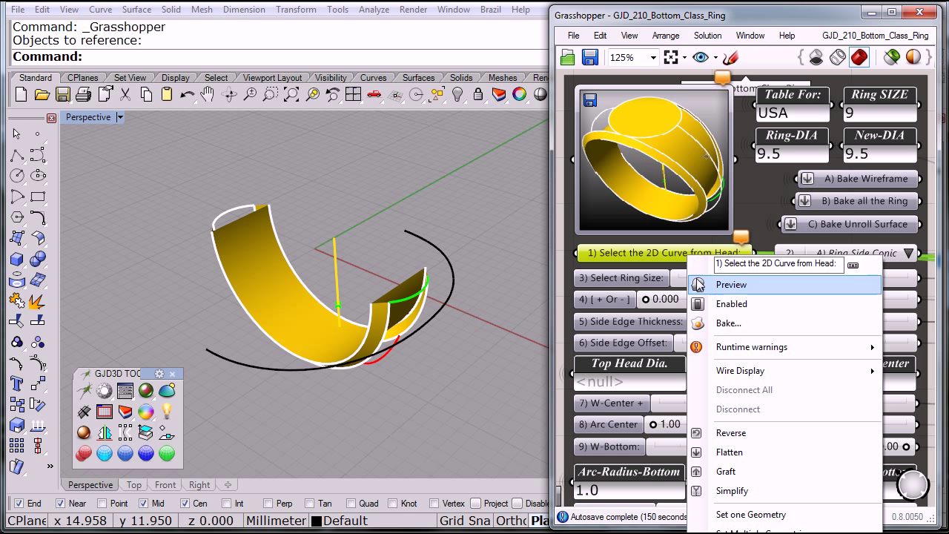
left_click(747, 517)
left_click(263, 366)
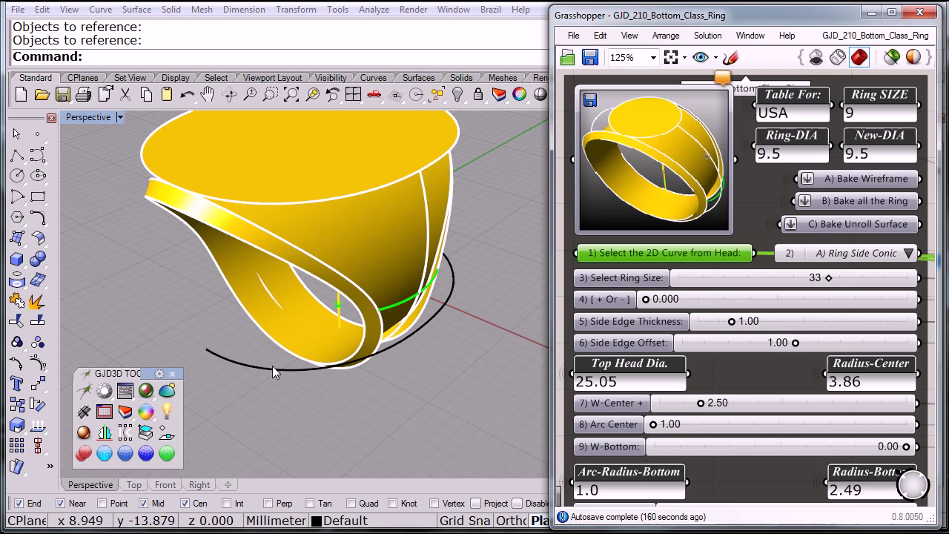
right_click_drag(414, 291, 390, 256)
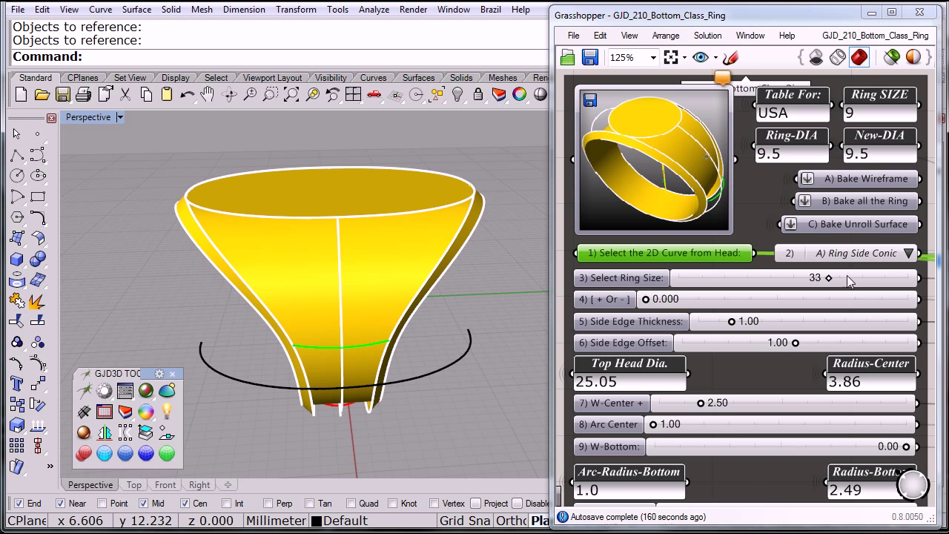
right_click_drag(334, 267, 442, 286)
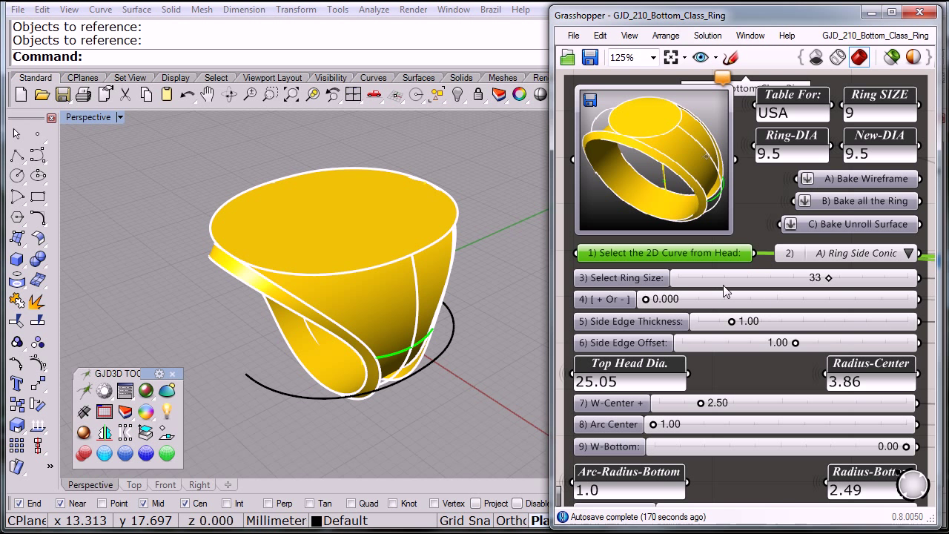
right_click_drag(424, 351, 351, 281)
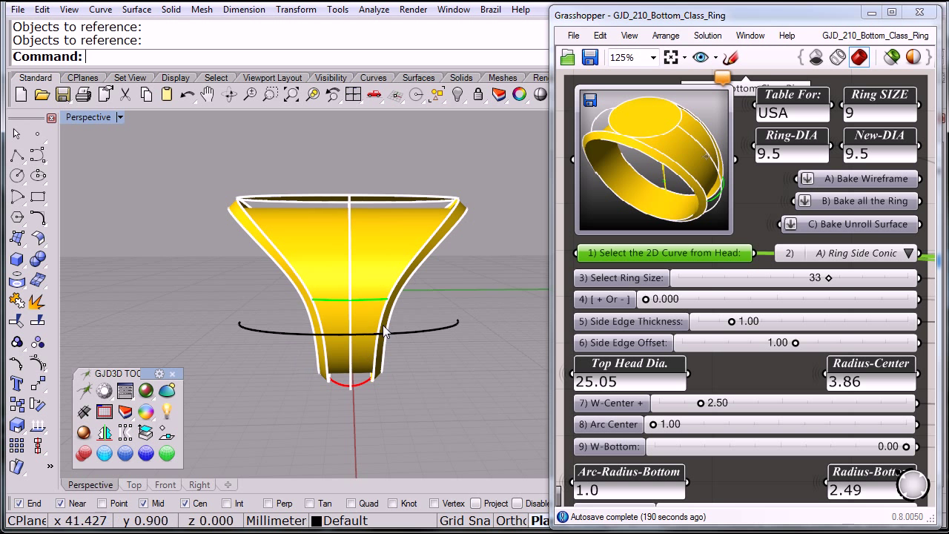
- Switch the side profile value list from 'A) Ring Side Conic' to 'B) Ring Side Line'
left_click(910, 254)
left_click(936, 278)
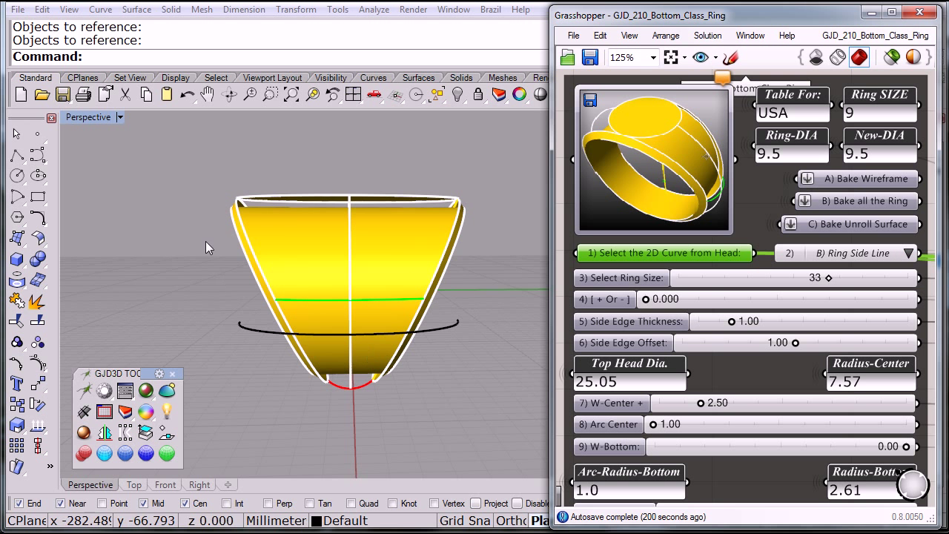
right_click_drag(312, 308, 333, 287)
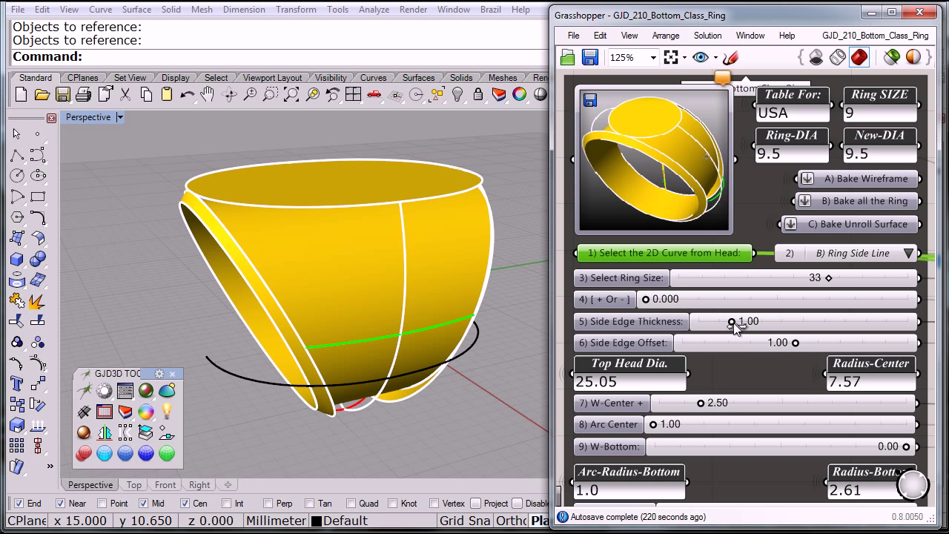
- Set the Side Edge Thickness slider to 1.10
mouse_move(732, 323)
left_mouse_down()
mouse_move(754, 328)
mouse_move(717, 326)
mouse_move(738, 326)
left_mouse_up()
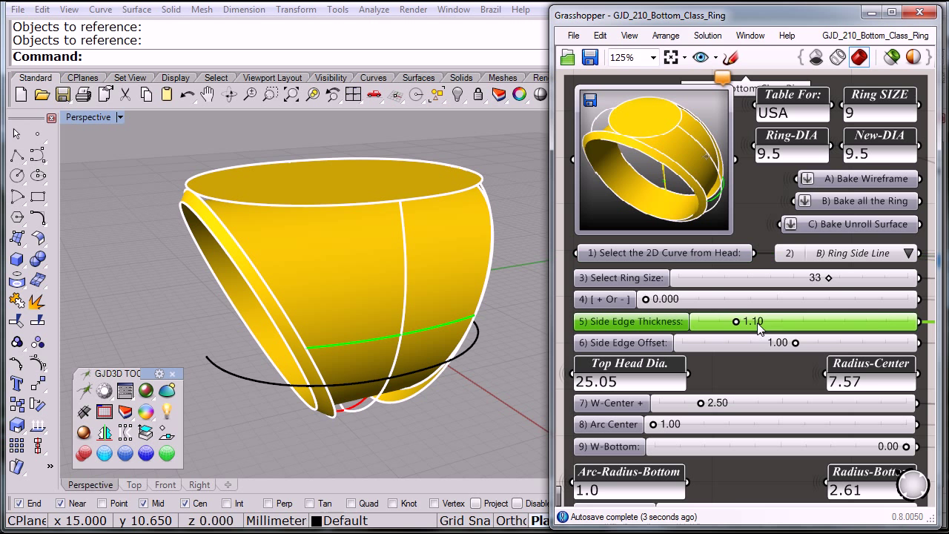
double_click(763, 327)
type("1.5")
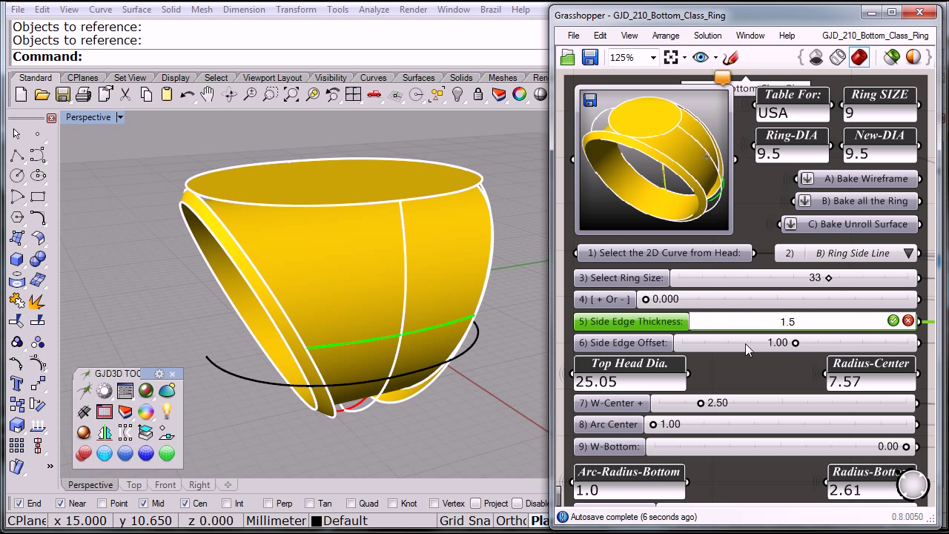
left_click(745, 344)
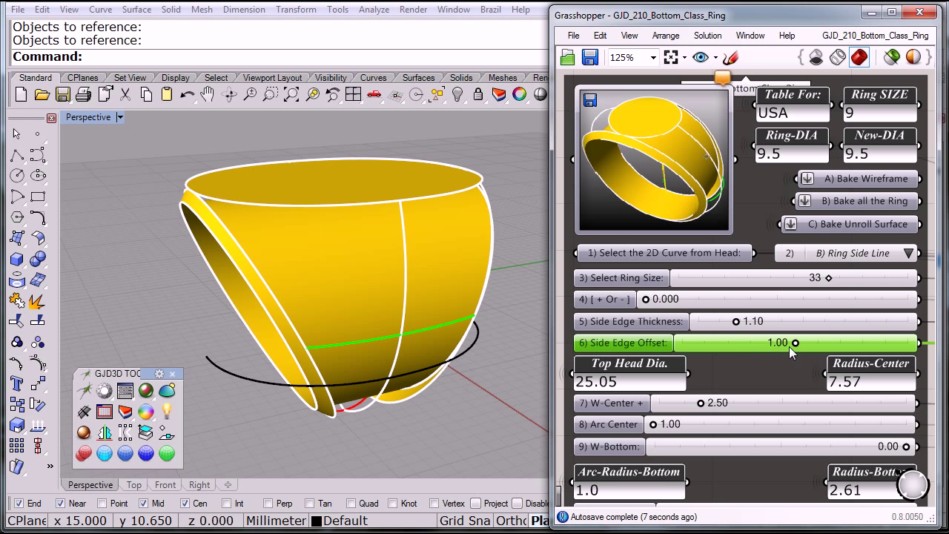
- Set the Side Edge Offset slider to 1.25
mouse_move(797, 342)
left_mouse_down()
mouse_move(841, 335)
mouse_move(805, 343)
left_mouse_up()
right_click_drag(505, 272, 364, 319)
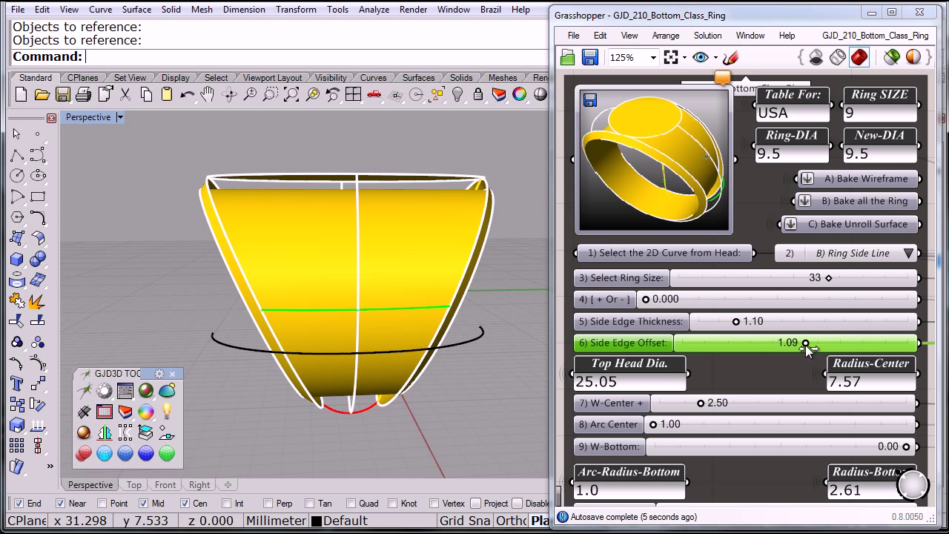
mouse_move(806, 342)
left_mouse_down()
mouse_move(886, 349)
mouse_move(821, 354)
mouse_move(890, 350)
mouse_move(806, 354)
left_mouse_up()
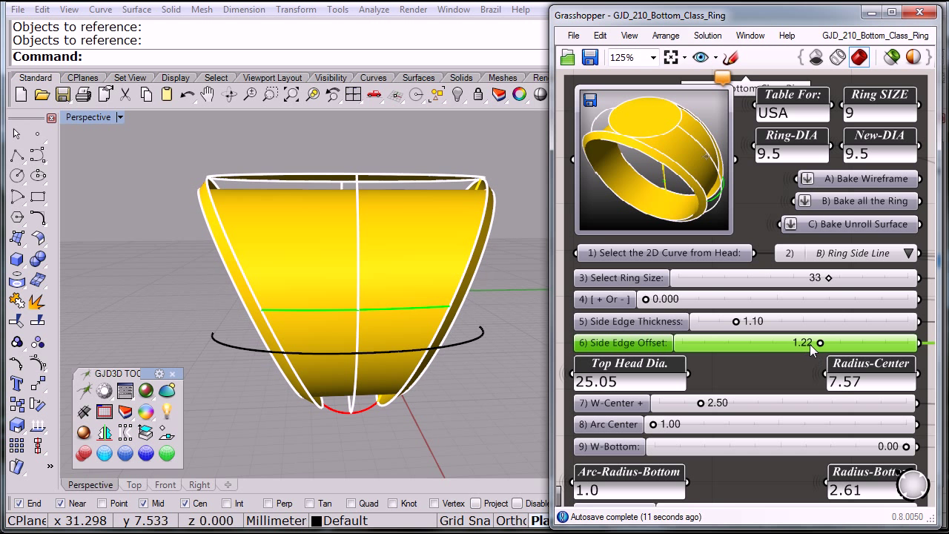
double_click(811, 345)
type("1.25")
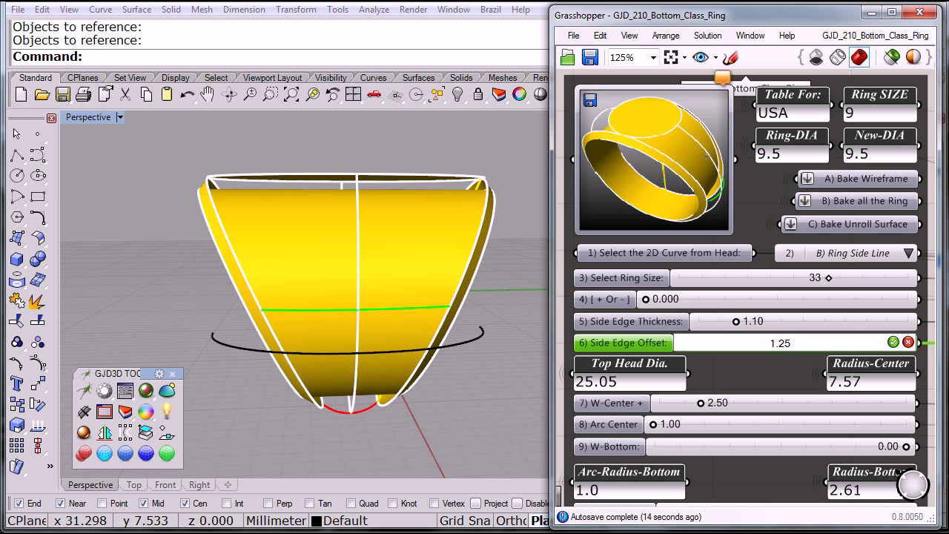
key("Return")
right_click_drag(269, 191, 304, 190)
right_click_drag(333, 344, 432, 412)
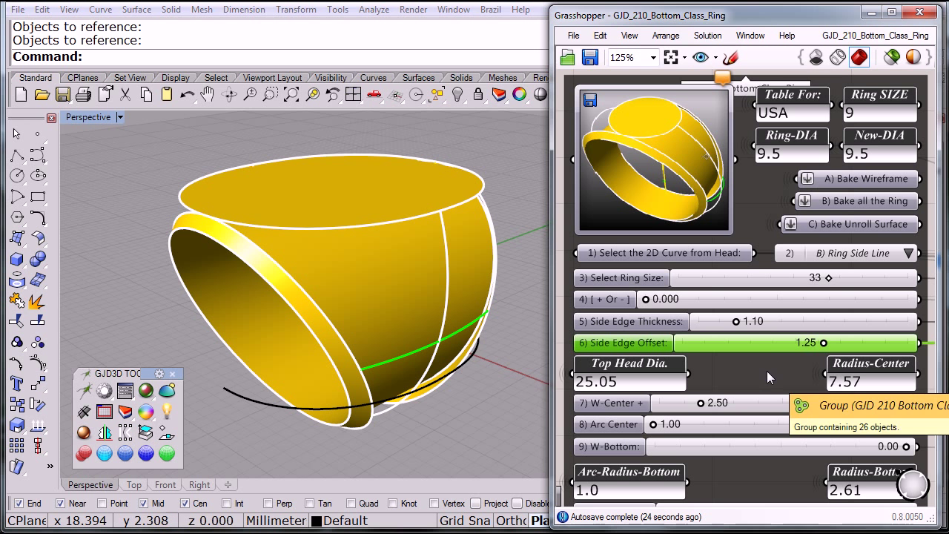
- Lower the '10) Arc Bottom' slider from 1.00 to 0.50, tightening the shank's base curve
right_click_drag(767, 371, 769, 220)
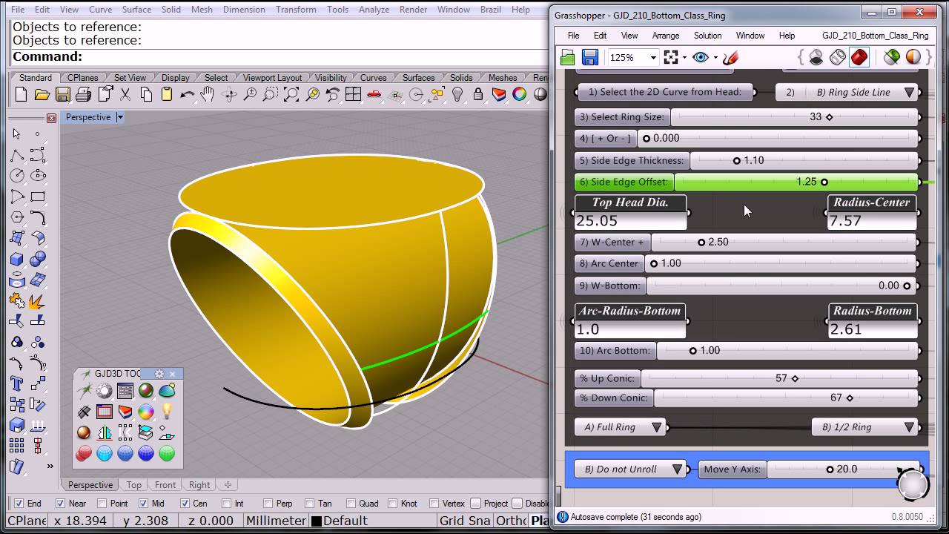
right_click_drag(499, 428, 400, 385)
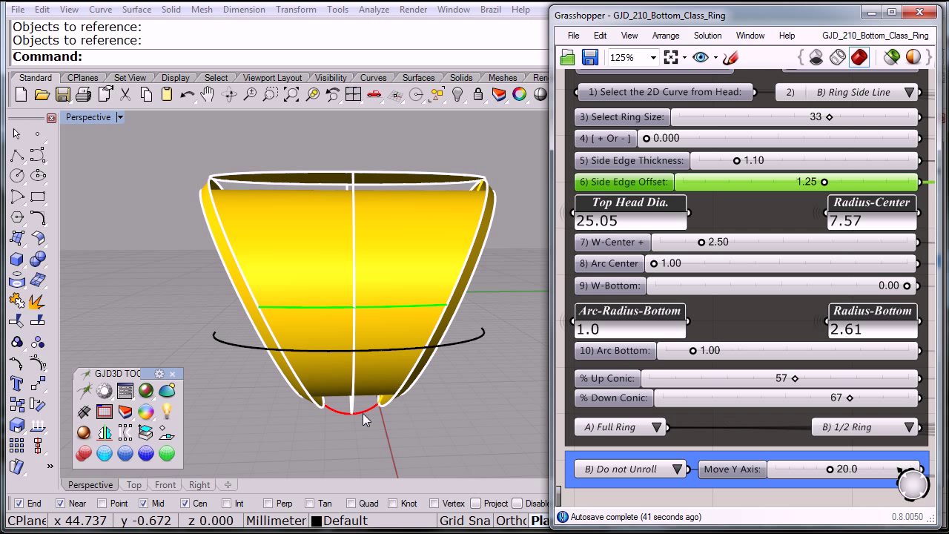
right_click_drag(362, 413, 364, 430)
scroll(356, 430, "up", 3)
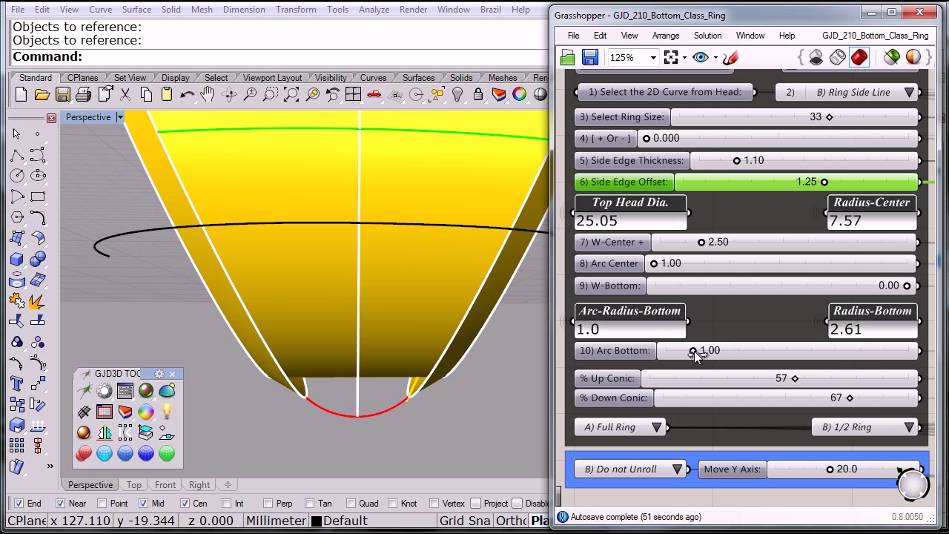
left_click_drag(693, 351, 666, 356)
right_click_drag(322, 364, 234, 287)
double_click(93, 116)
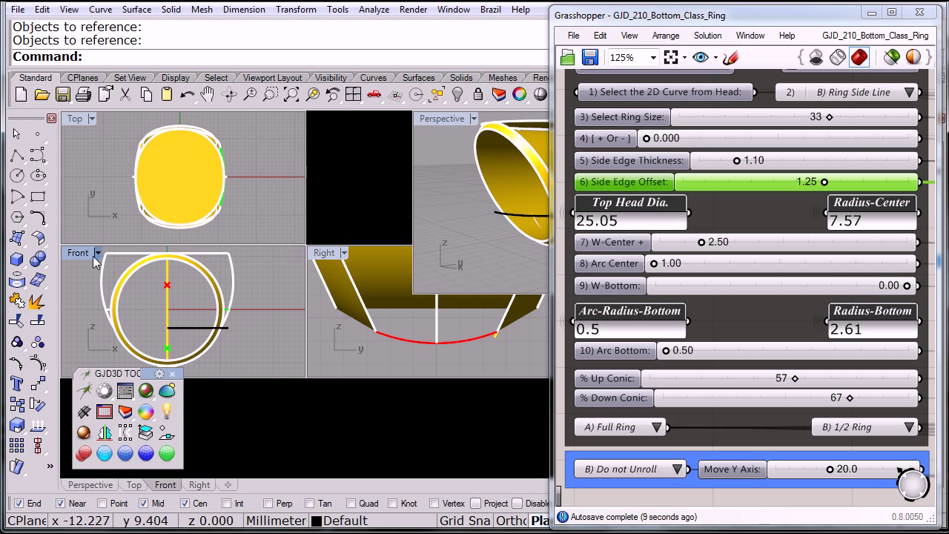
- Enter exactly 3.00 on the '8) Arc Center' slider to widen the outer profile
double_click(83, 252)
scroll(445, 400, "down", 2)
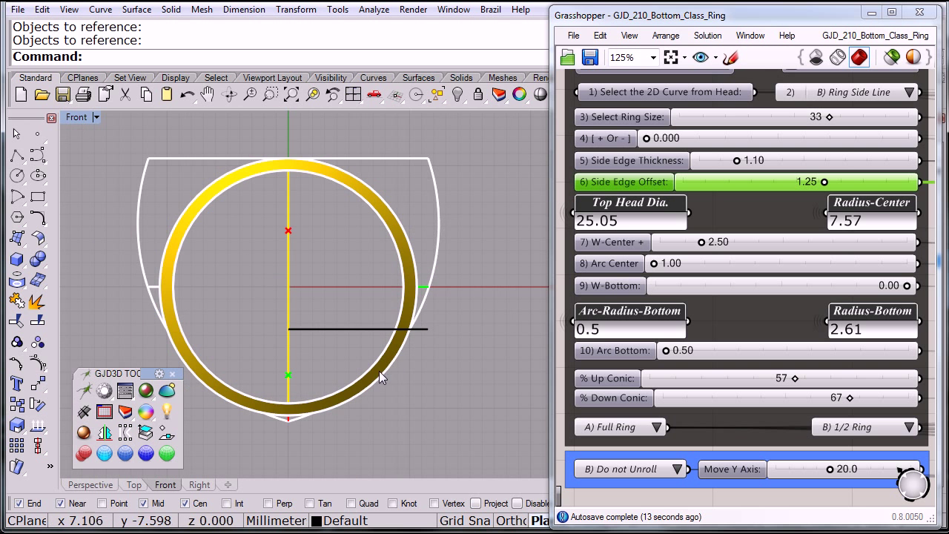
right_click_drag(425, 345, 412, 359)
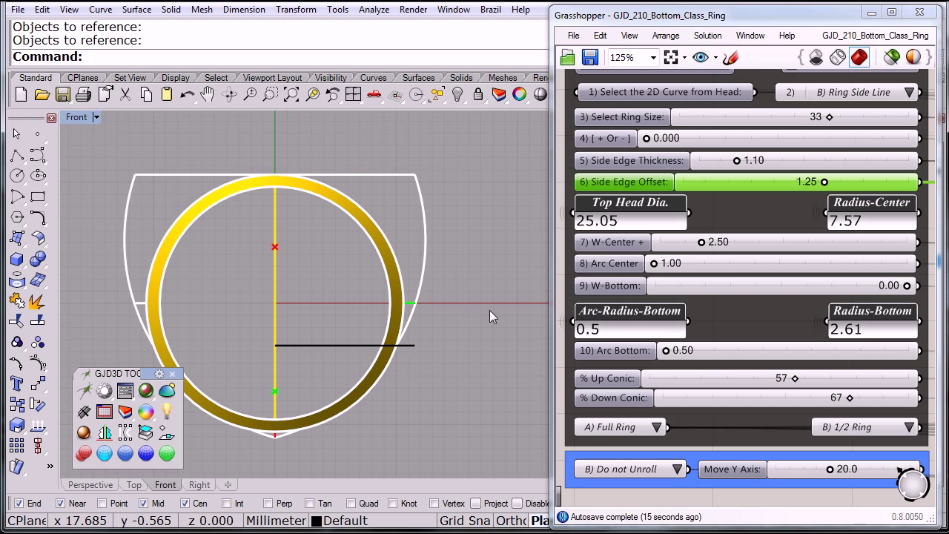
right_click_drag(713, 309, 719, 337)
left_click_drag(657, 284, 783, 300)
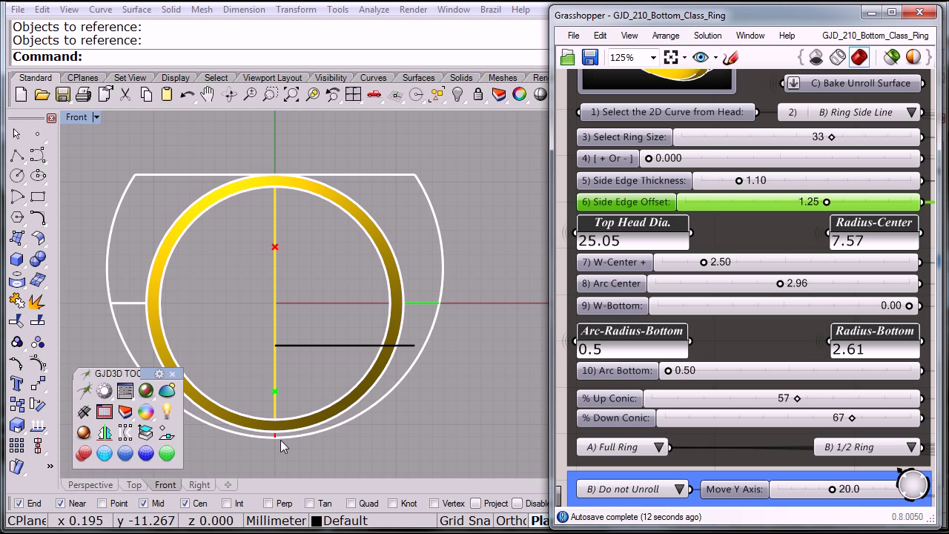
double_click(78, 117)
left_click(208, 184)
scroll(207, 185, "up", 3)
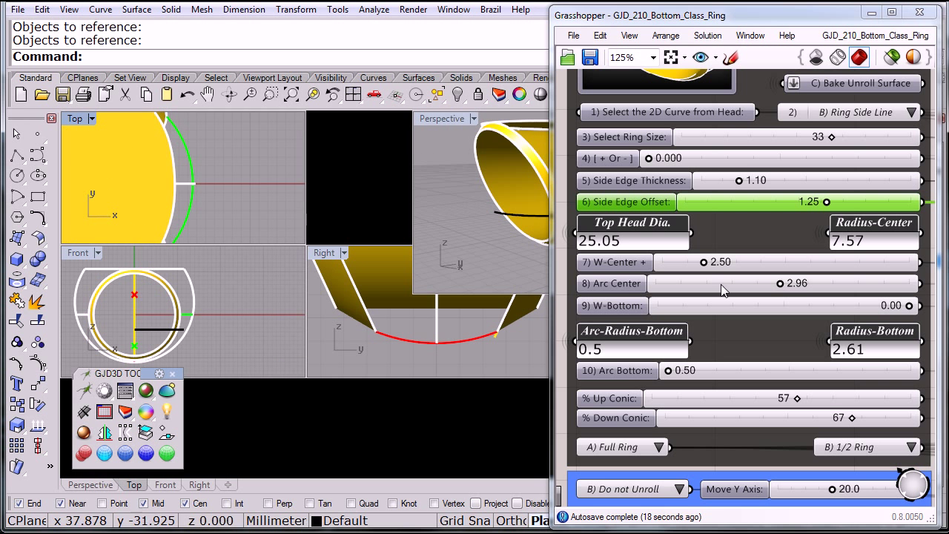
double_click(804, 289)
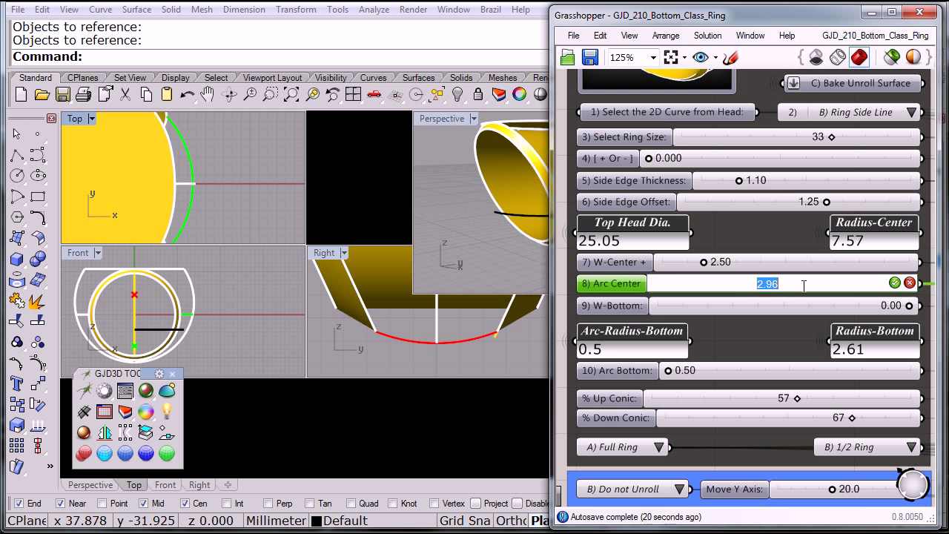
left_click(895, 284)
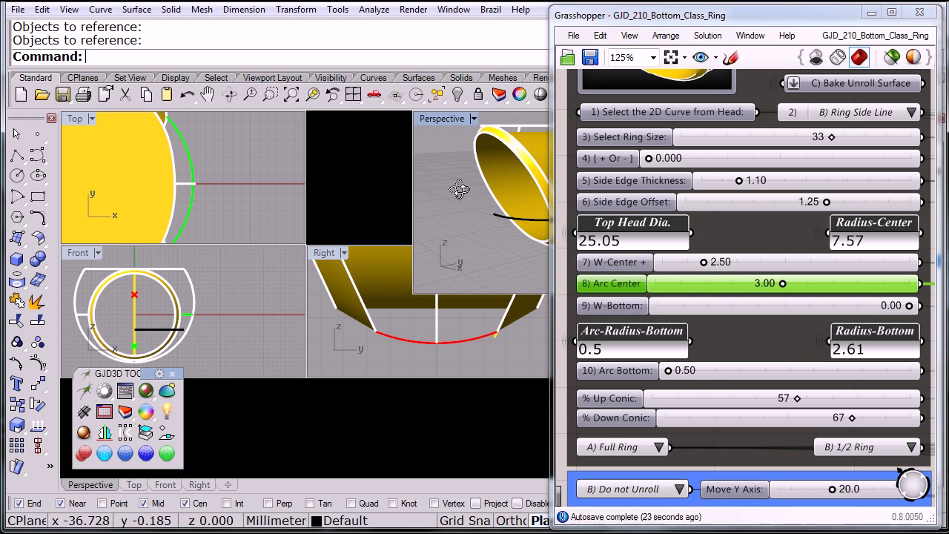
double_click(443, 119)
right_click_drag(443, 120, 406, 293)
right_click_drag(266, 316, 265, 286)
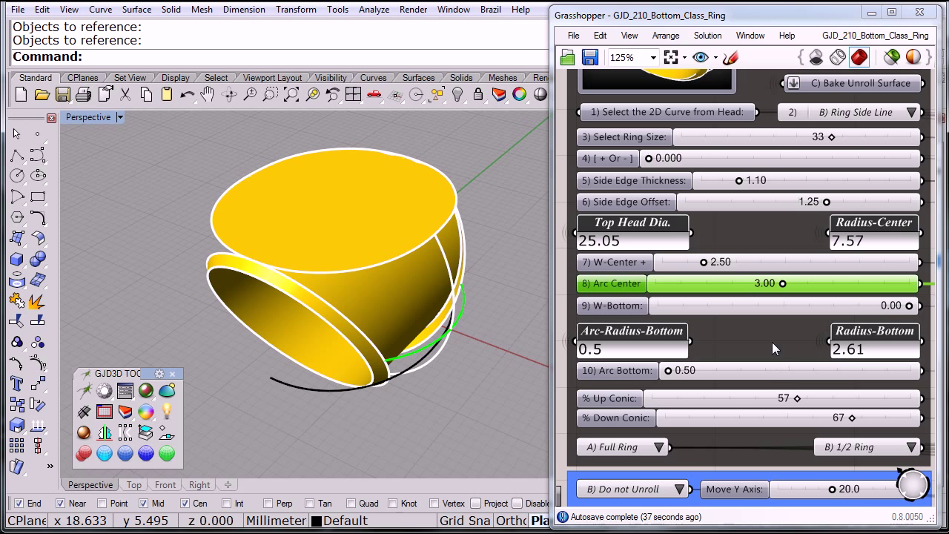
right_click_drag(772, 342, 772, 284)
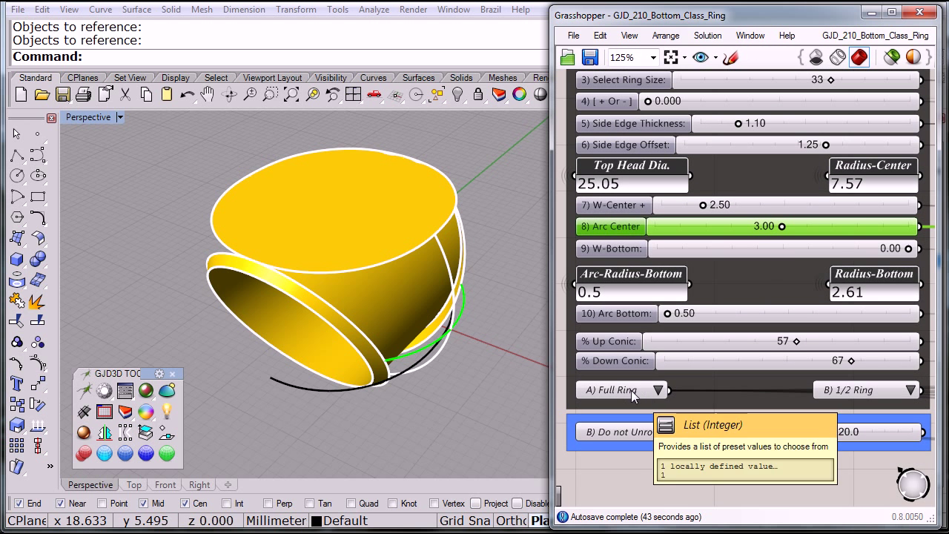
left_click(658, 390)
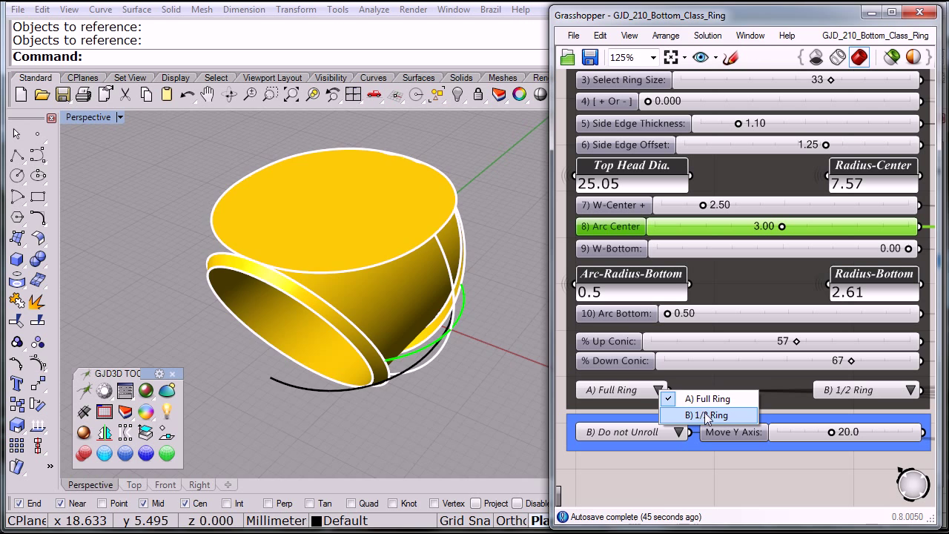
left_click(704, 412)
mouse_move(340, 335)
right_mouse_down()
mouse_move(417, 277)
mouse_move(145, 279)
mouse_move(305, 303)
mouse_move(348, 332)
right_mouse_up()
left_click(658, 390)
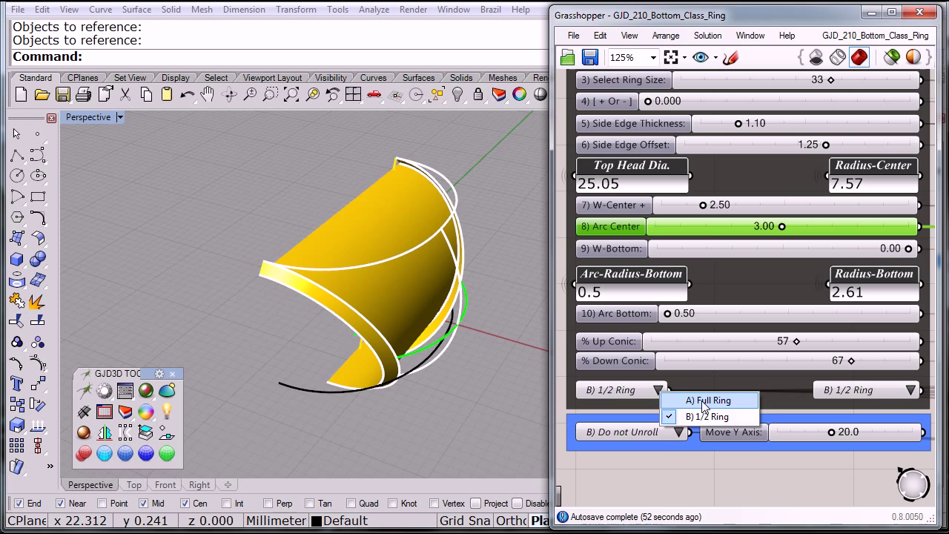
left_click(697, 393)
right_click_drag(408, 282, 374, 290)
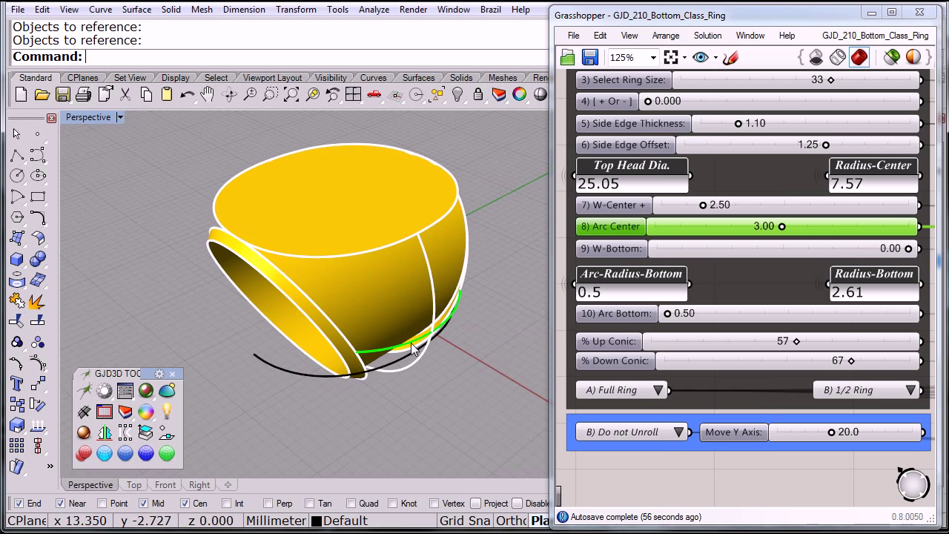
right_click_drag(420, 263, 445, 349)
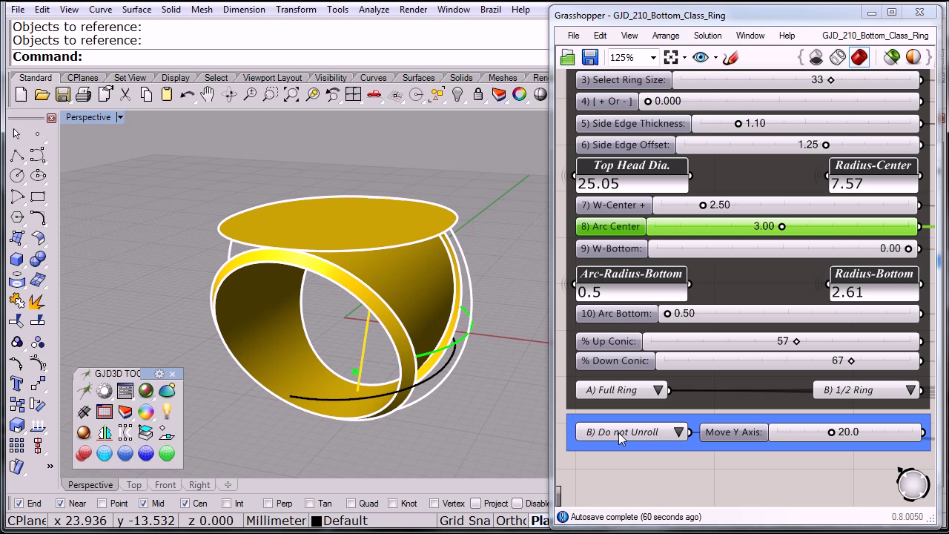
- Choose 'A) Unroll Ring' from the unroll value list to show the flat shank surface
left_click(680, 433)
left_click(729, 441)
right_click_drag(445, 363, 294, 293)
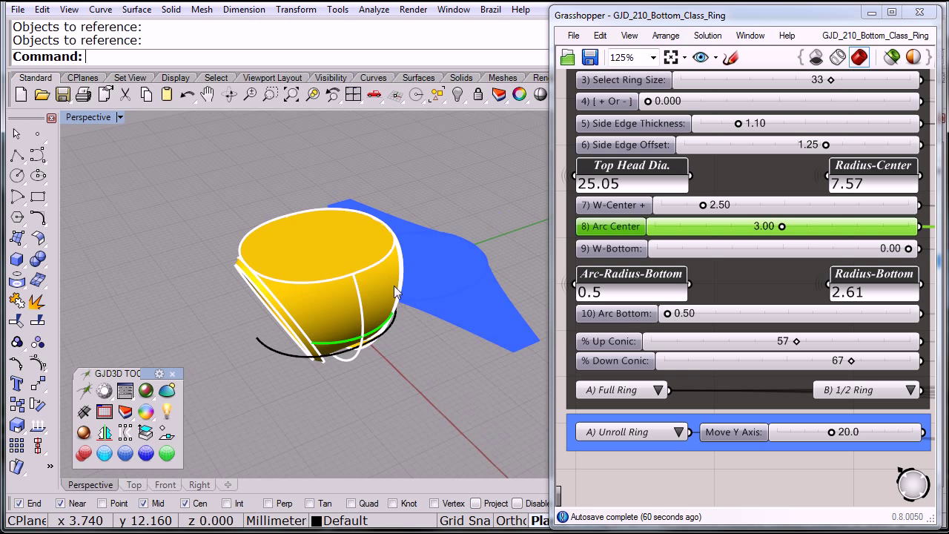
right_click_drag(394, 286, 405, 328)
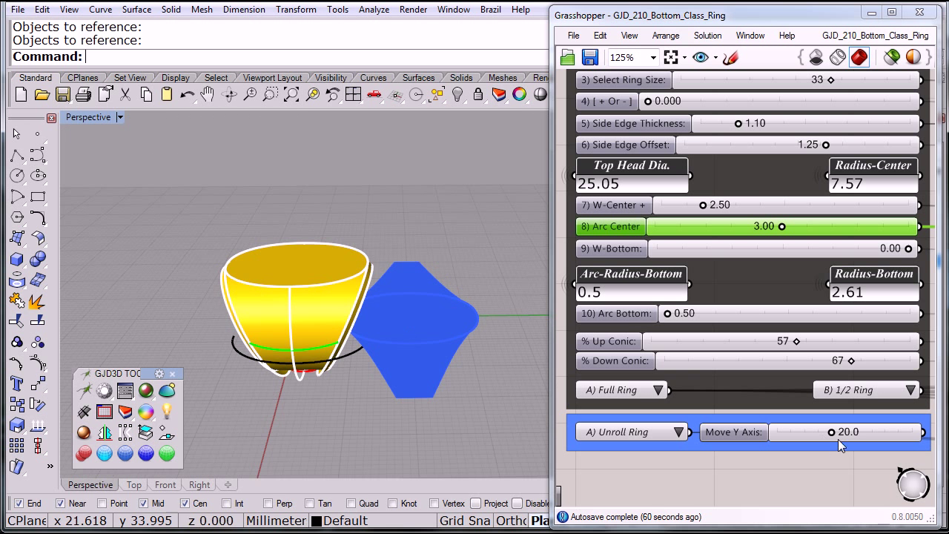
- Slide Move Y Axis from 20.0 to 34.1 so the unrolled surface clears the ring
left_click_drag(833, 433, 871, 437)
right_click_drag(401, 313, 366, 294)
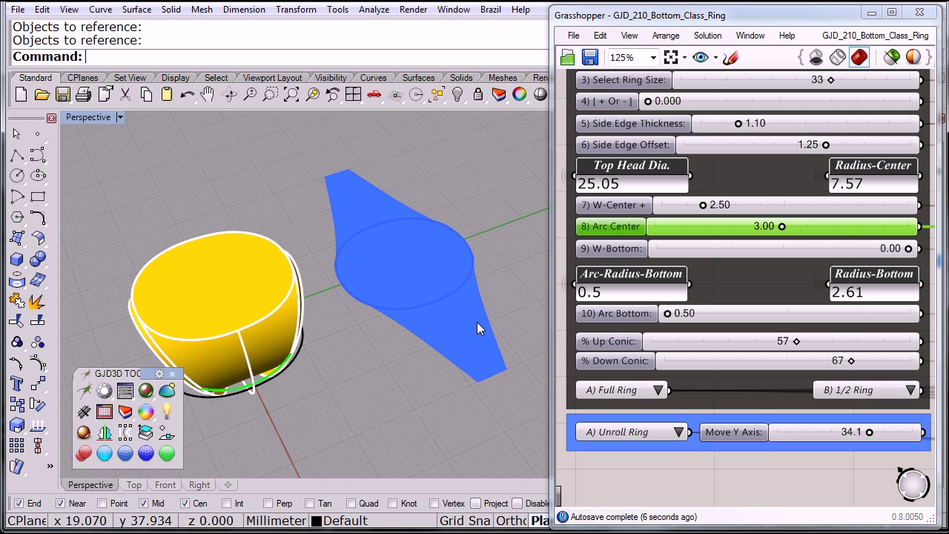
right_click_drag(366, 391, 294, 321)
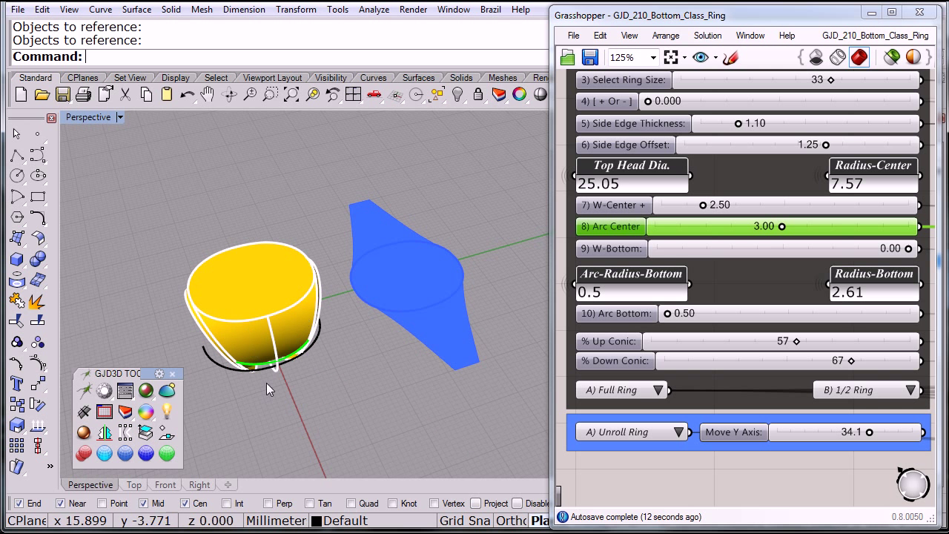
right_click_drag(268, 387, 377, 337)
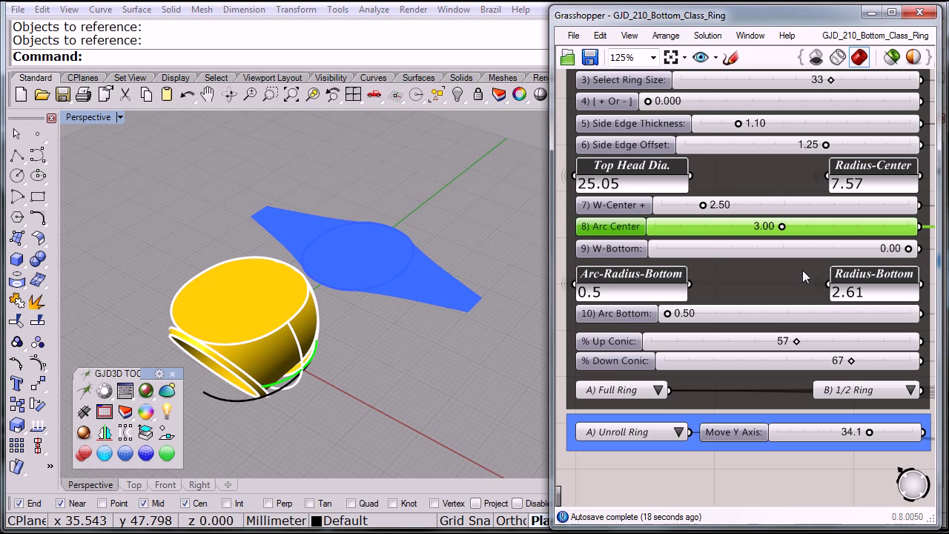
- Bake the wireframe output onto the Guides layer
scroll(804, 263, "up", 4)
scroll(774, 125, "up", 1)
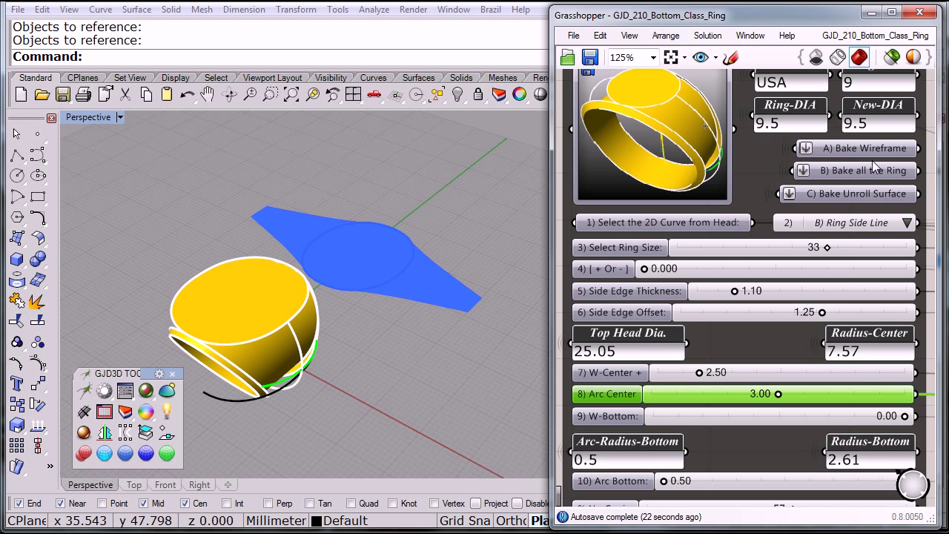
left_click(873, 156)
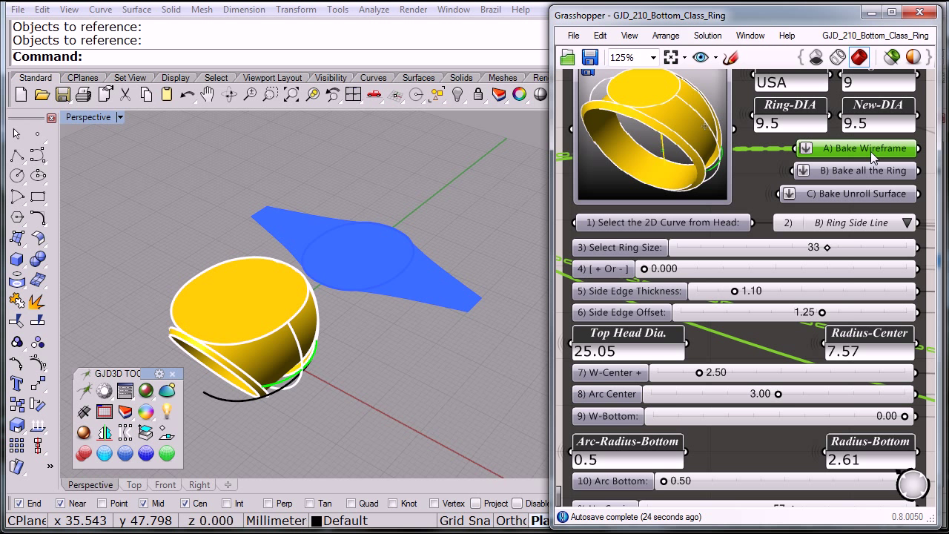
mouse_move(870, 149)
right_click(870, 149)
left_click(922, 222)
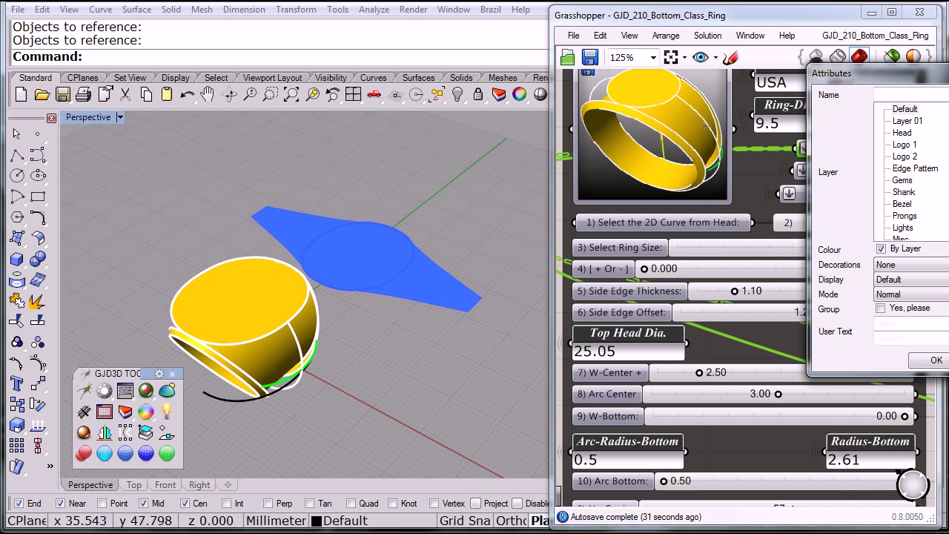
scroll(912, 167, "down", 2)
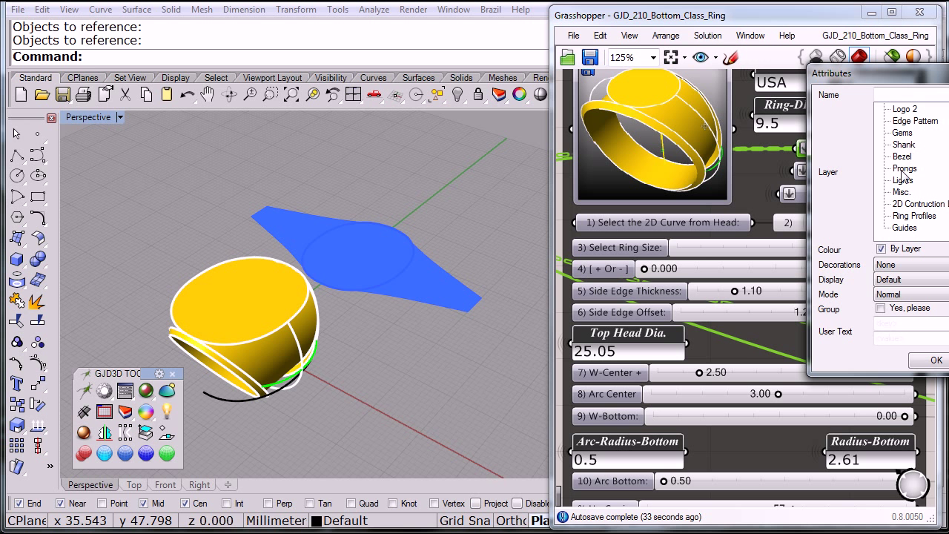
left_click(906, 228)
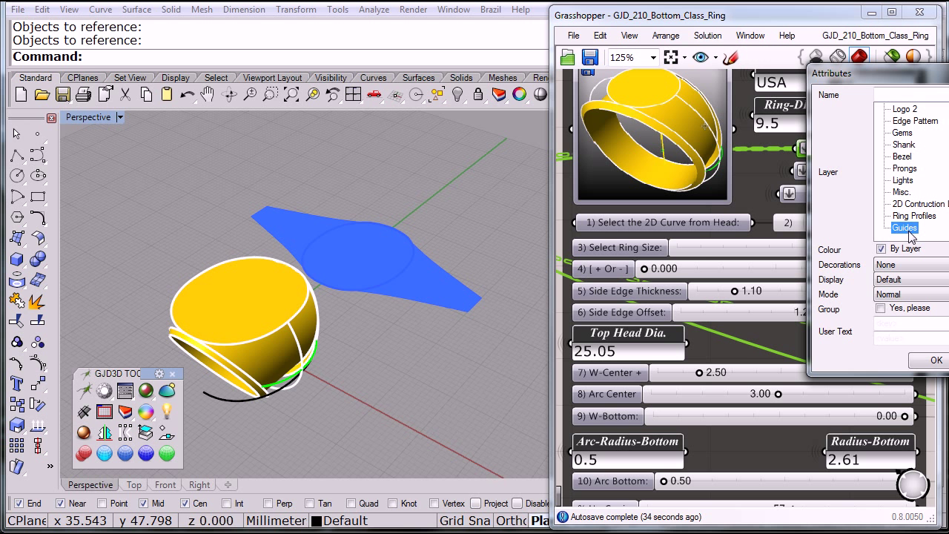
left_click(936, 360)
- Bake the whole ring output onto the Shank layer
left_click(857, 172)
right_click(870, 172)
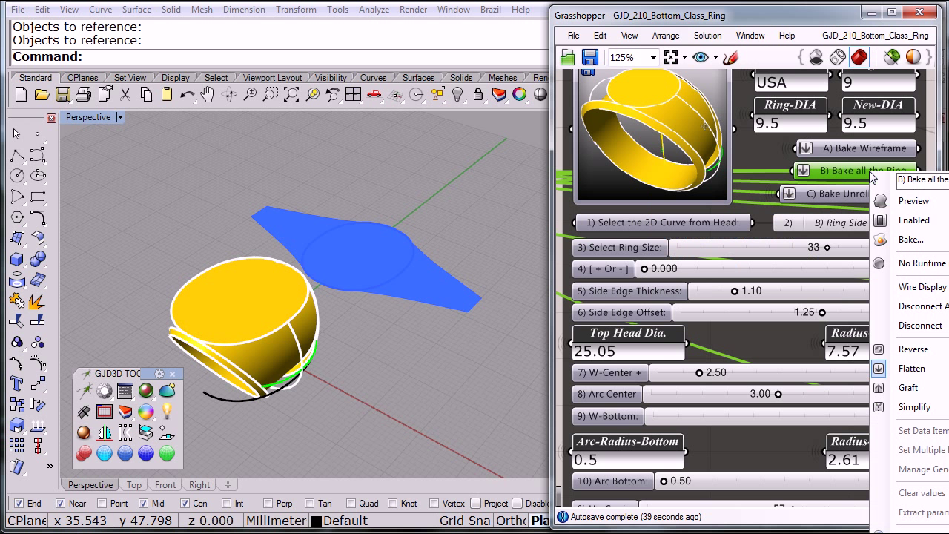
left_click(912, 239)
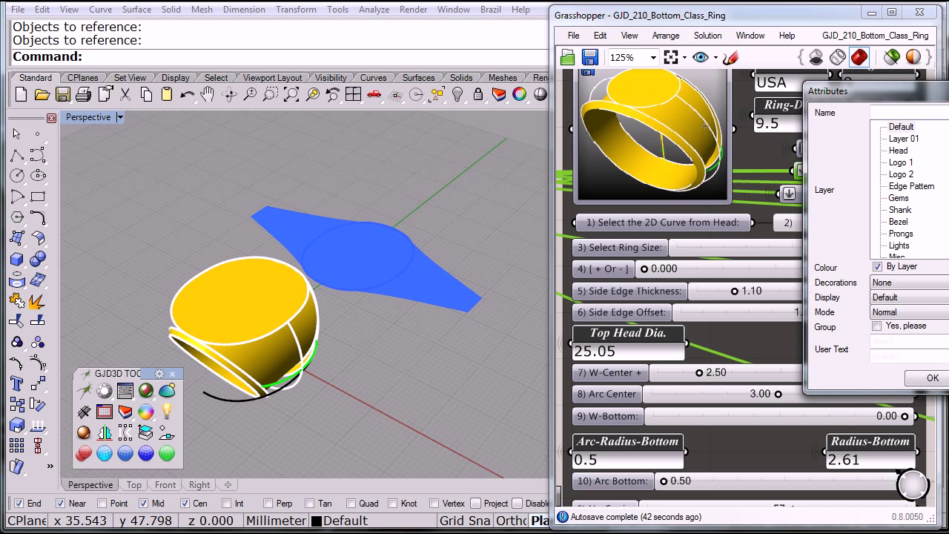
left_click(900, 210)
left_click(932, 378)
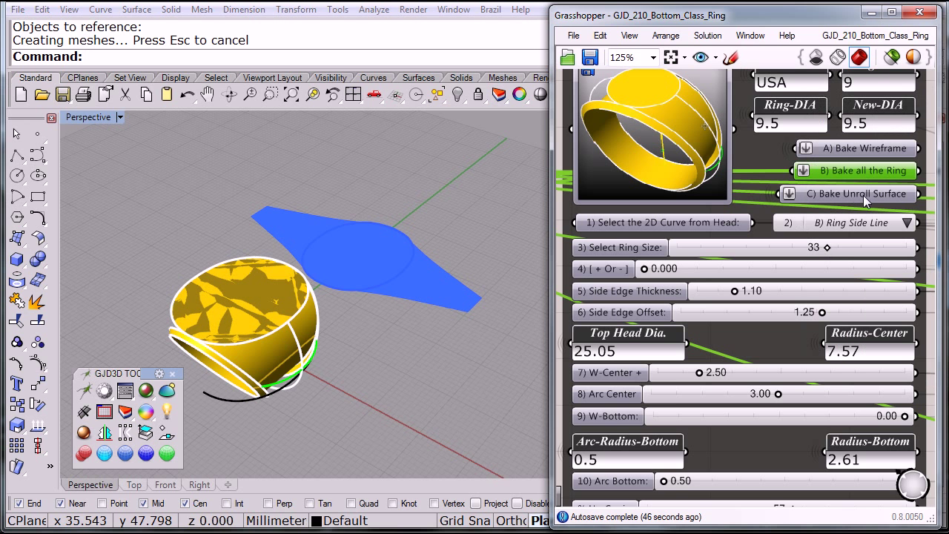
- Bake the unrolled surface output onto the Bezel layer
left_click(864, 197)
right_click(863, 196)
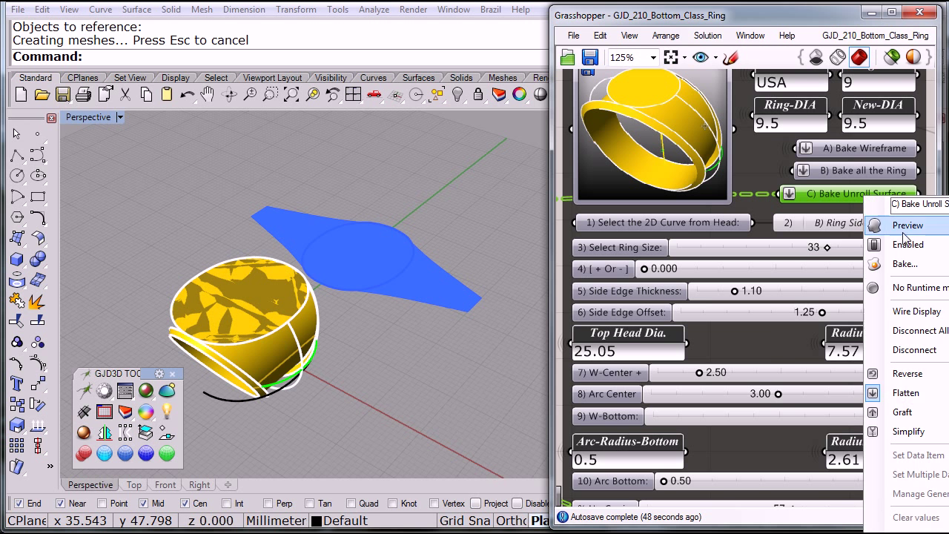
left_click(905, 264)
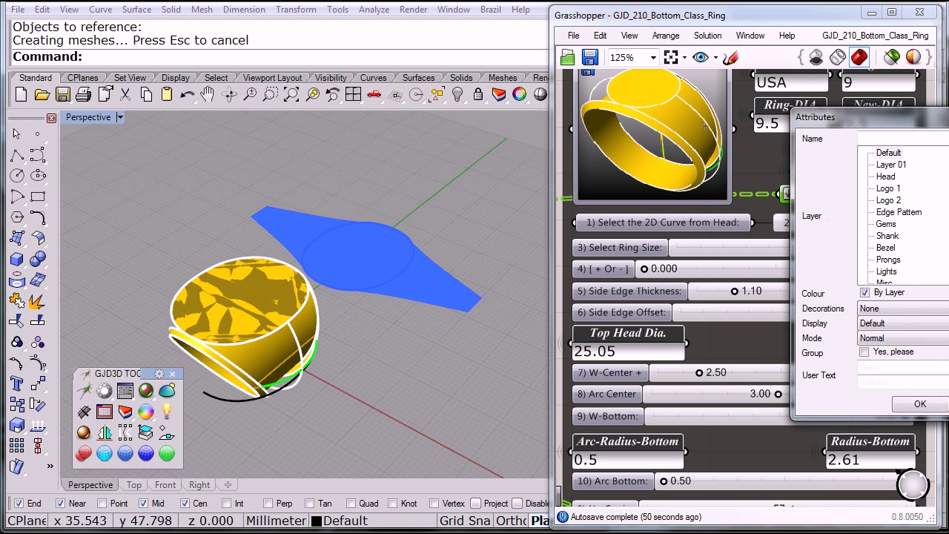
scroll(901, 215, "down", 1)
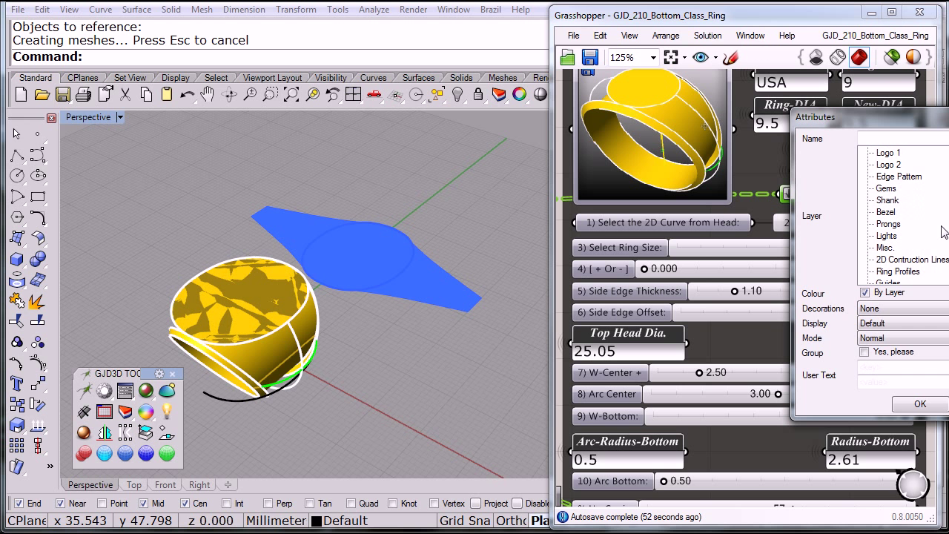
left_click(920, 403)
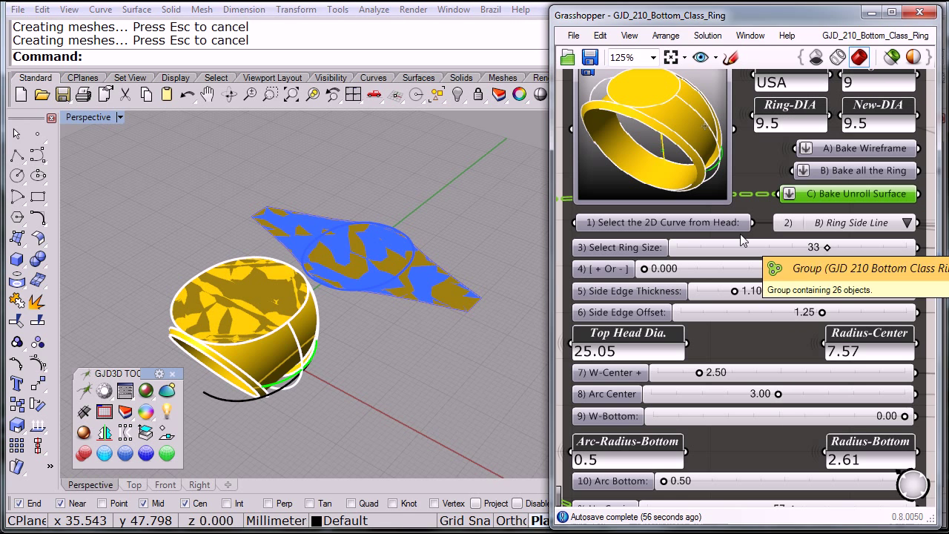
right_click_drag(323, 334, 317, 310)
scroll(317, 303, "up", 5)
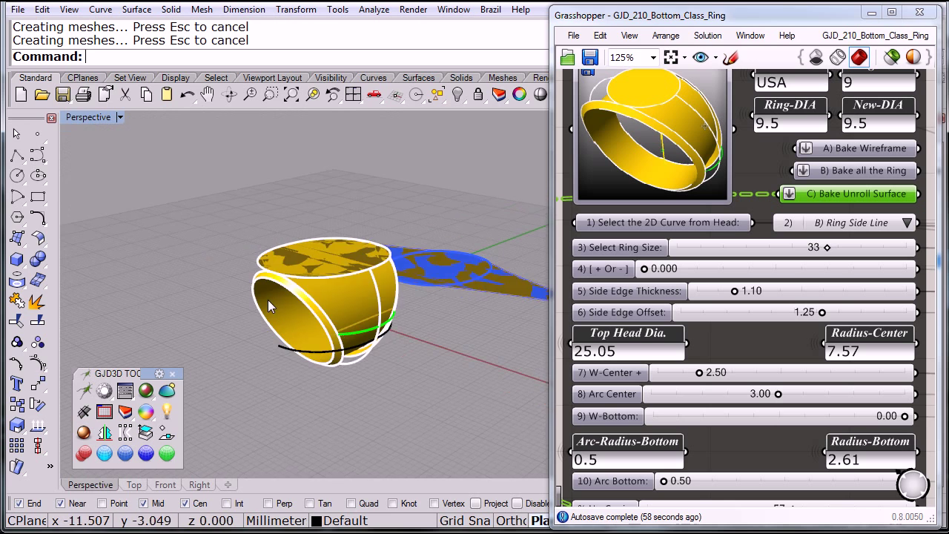
left_click(287, 230)
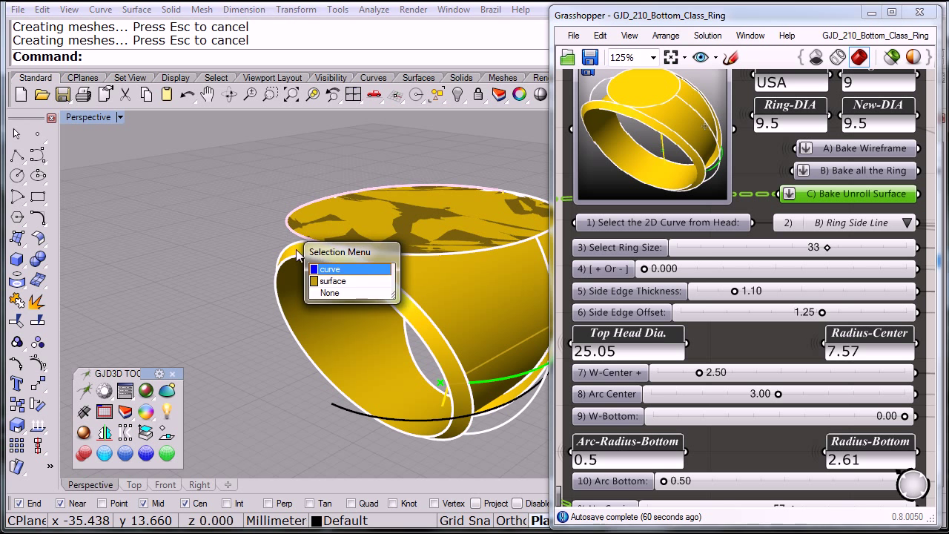
left_click(327, 279)
left_click(280, 271)
key("Escape")
scroll(358, 252, "down", 3)
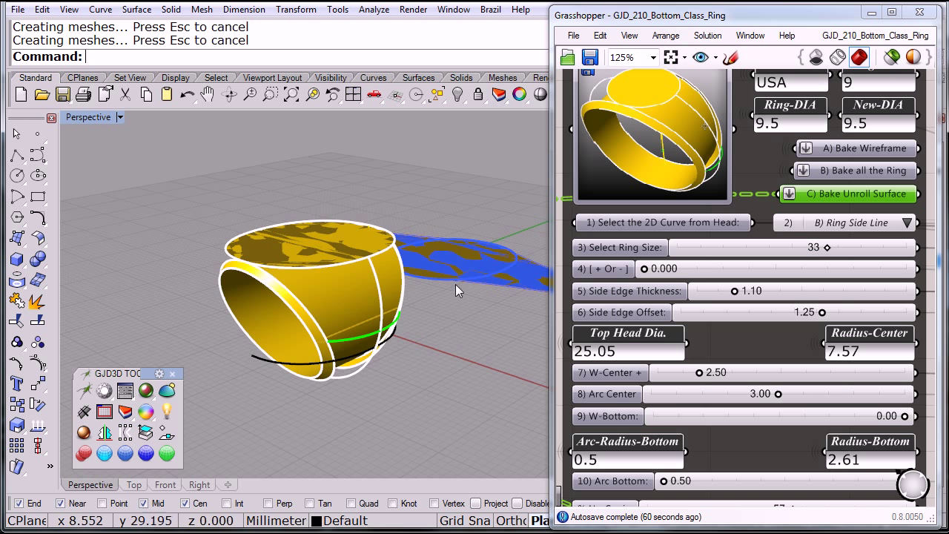
right_click_drag(456, 284, 480, 303)
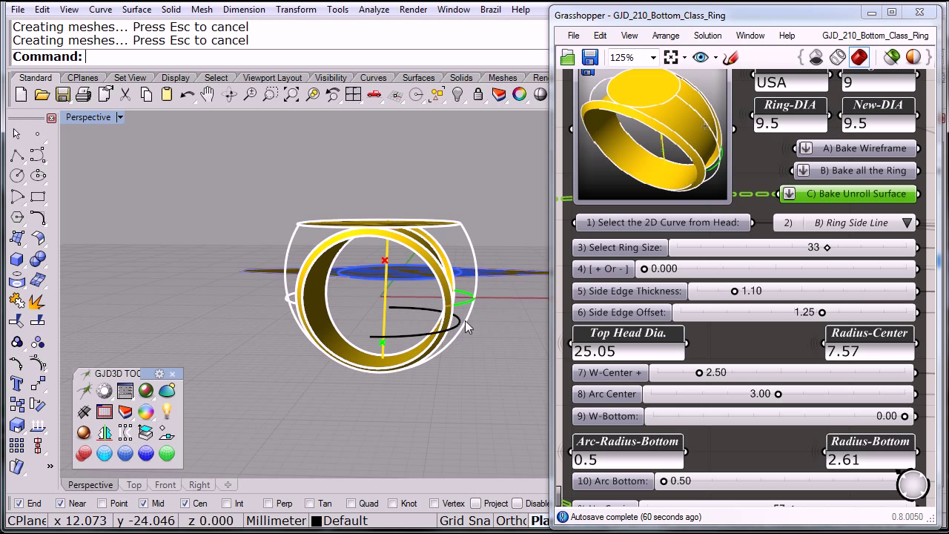
right_click_drag(406, 359, 351, 351)
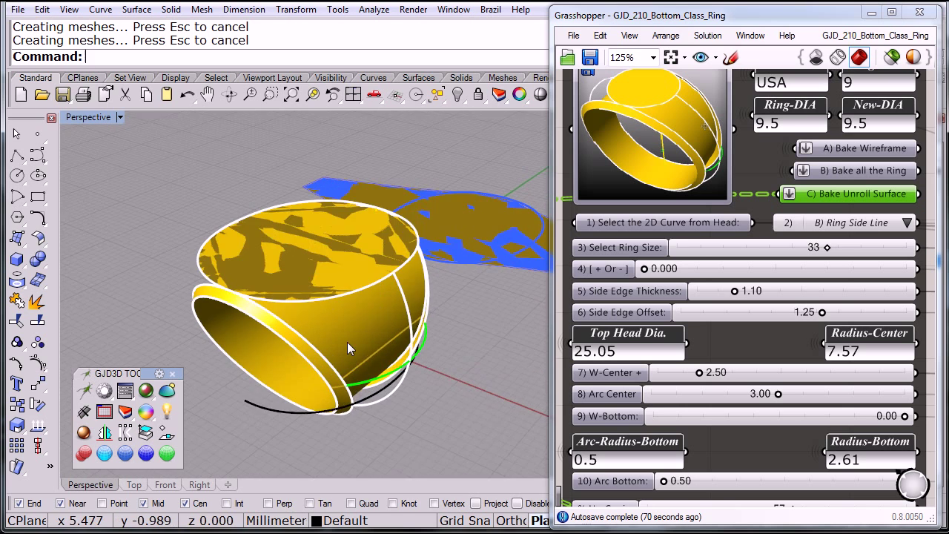
scroll(347, 342, "up", 5)
scroll(436, 328, "down", 2)
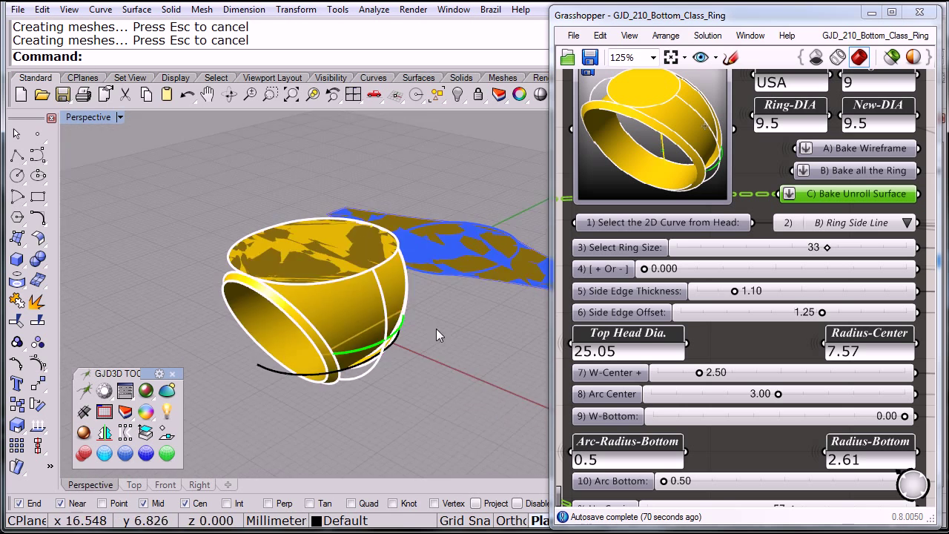
right_click_drag(436, 329, 456, 362)
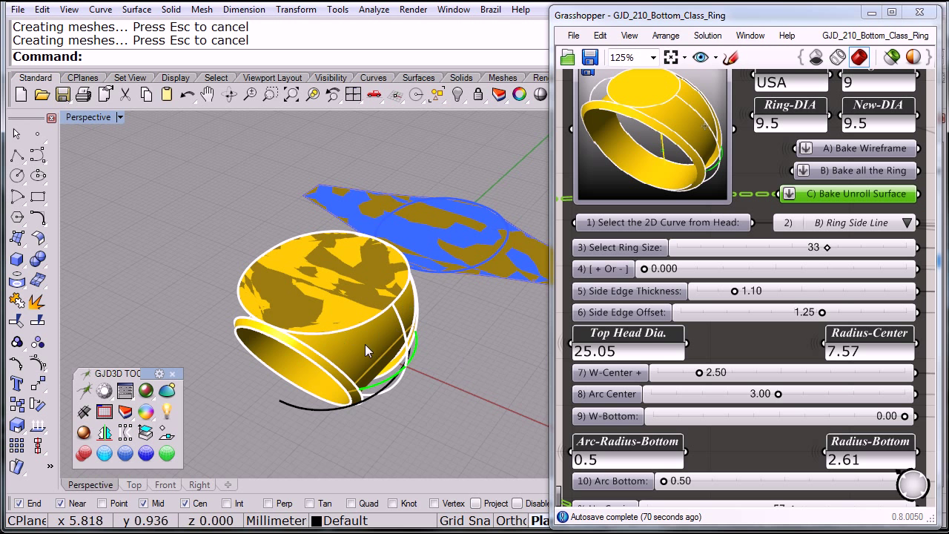
right_click_drag(398, 363, 386, 315)
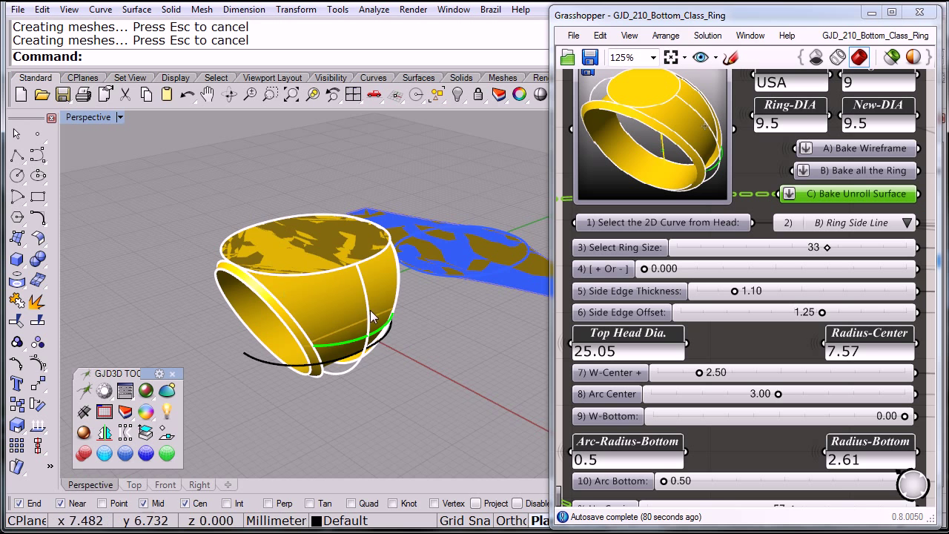
right_click_drag(367, 326, 442, 339)
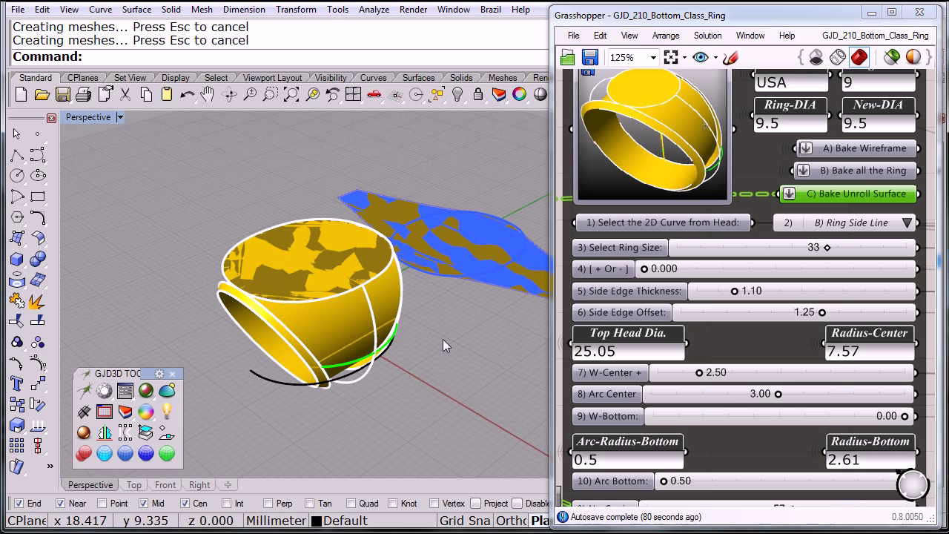
left_click(573, 35)
- Close the Grasshopper document without saving and collapse the Grasshopper window
left_click(629, 307)
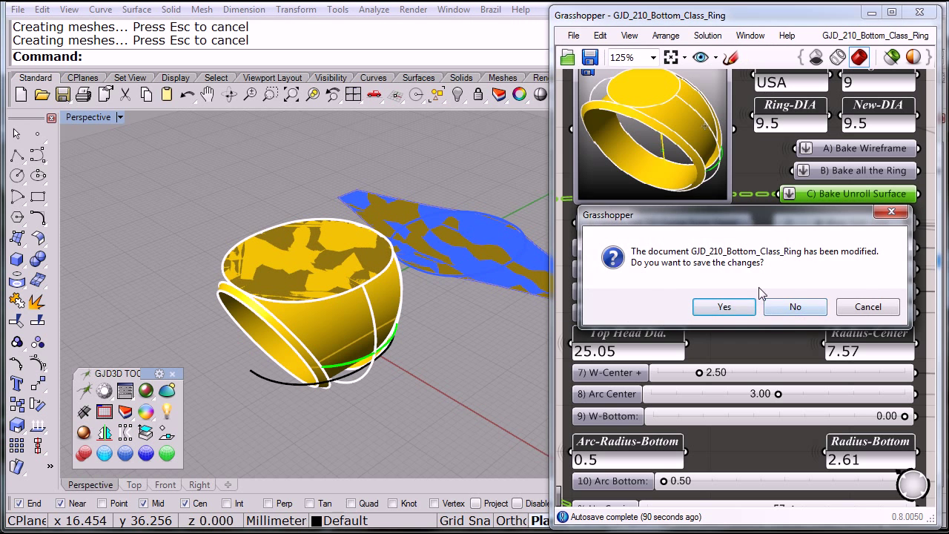
left_click(790, 307)
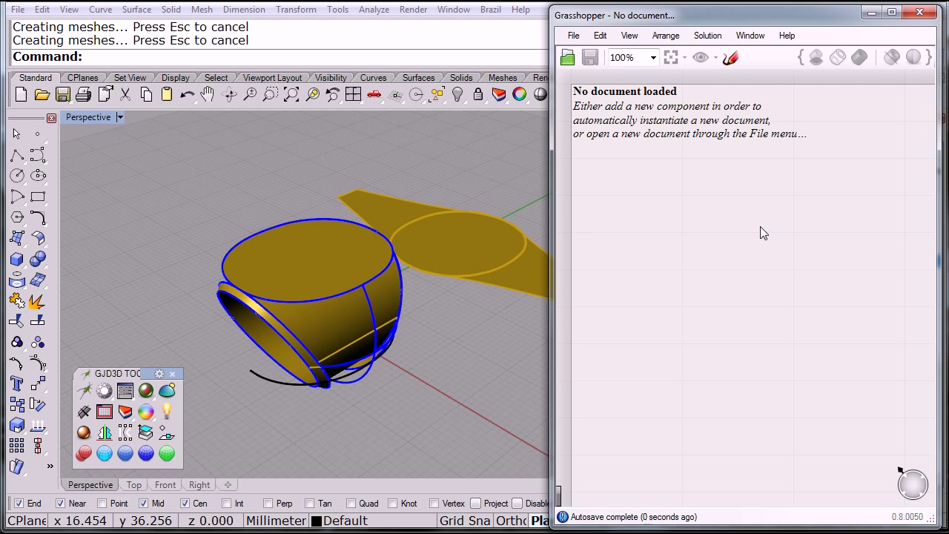
double_click(775, 16)
right_click_drag(599, 313, 612, 338)
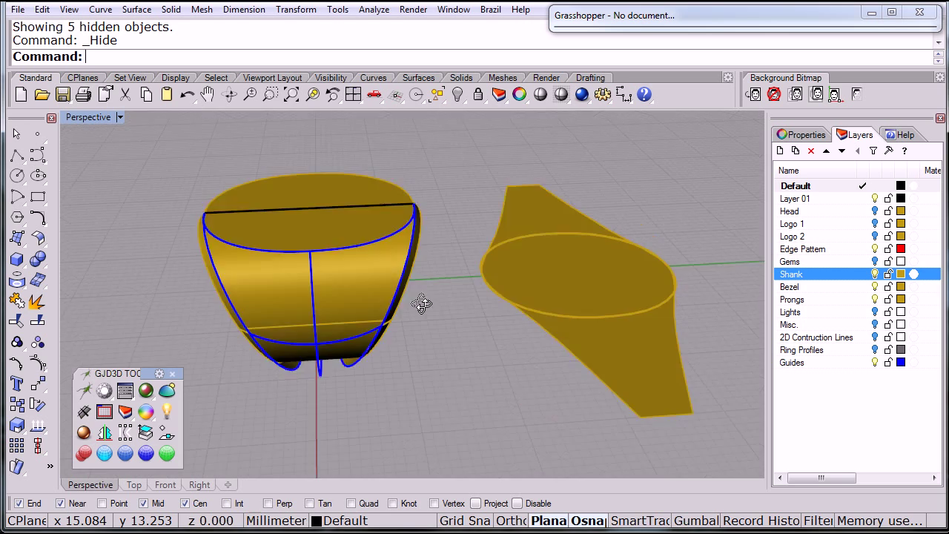
- Hide the Shank layer so the ring disappears from view
right_click_drag(423, 303, 341, 276)
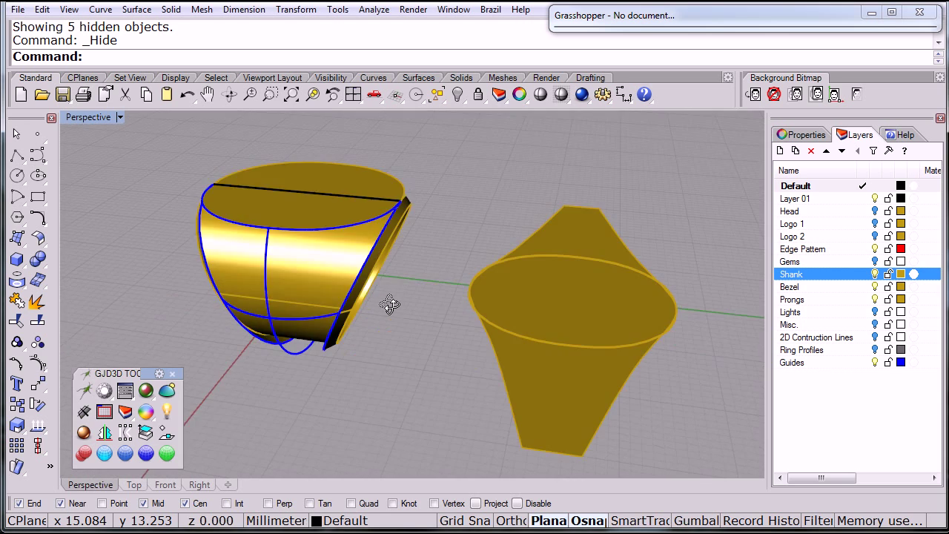
right_click_drag(390, 304, 565, 317)
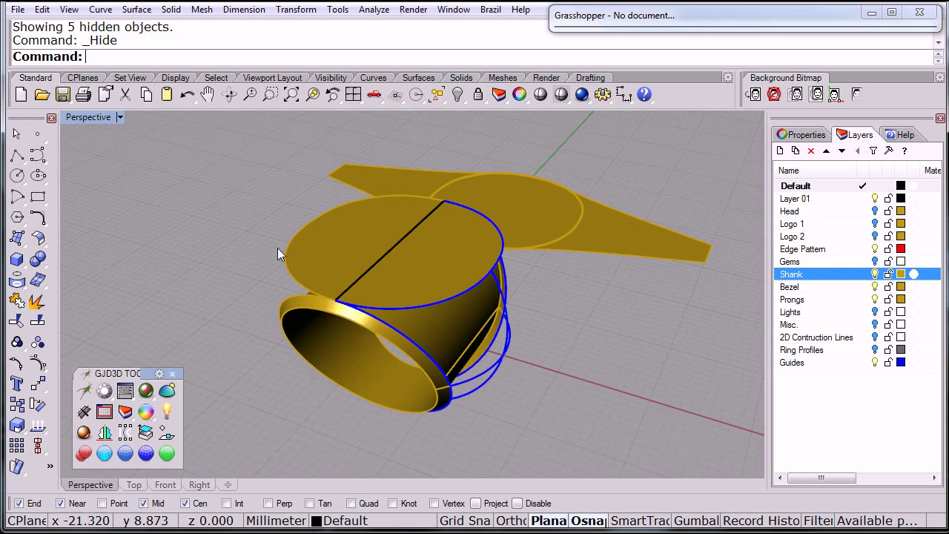
right_click_drag(296, 304, 403, 221)
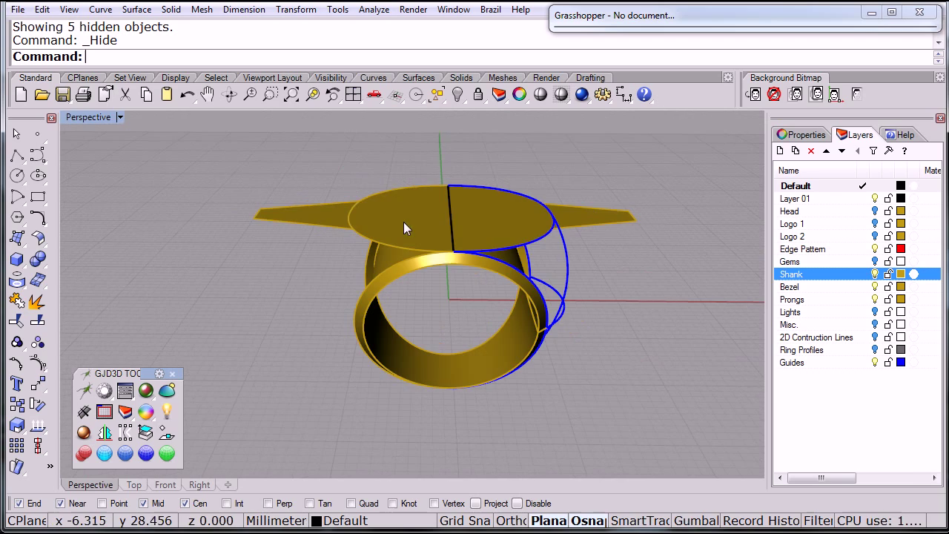
right_click_drag(520, 277, 436, 380)
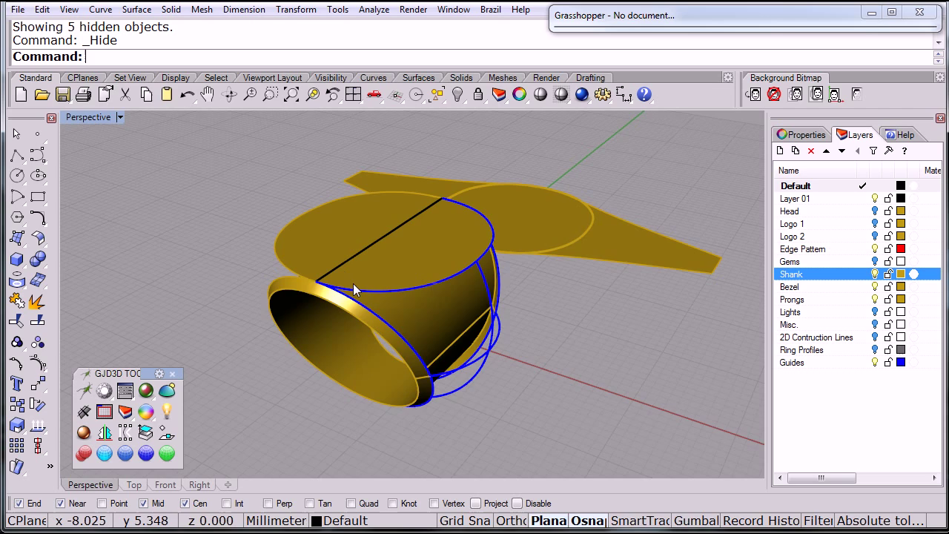
right_click_drag(445, 311, 519, 297)
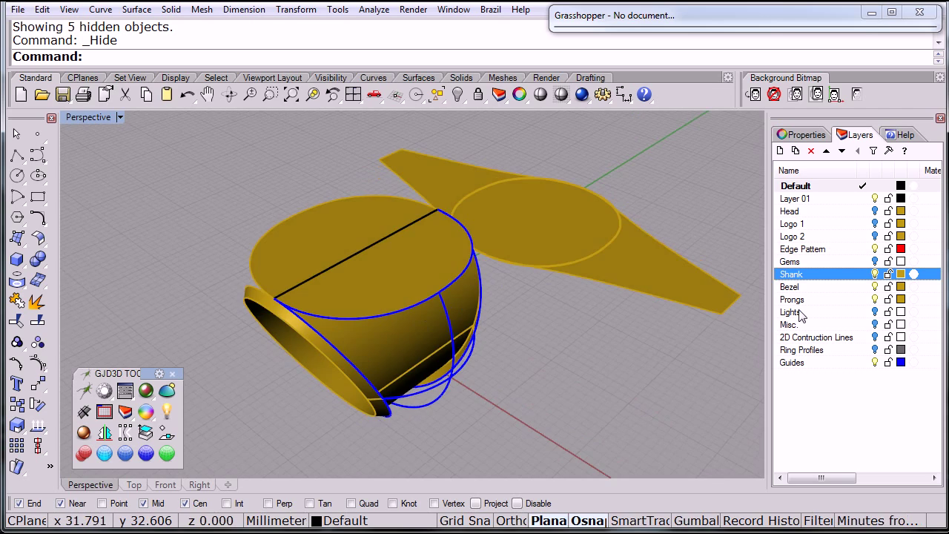
left_click(875, 286)
- Delete the black straight line next to the profile curves
right_click_drag(600, 337, 355, 259)
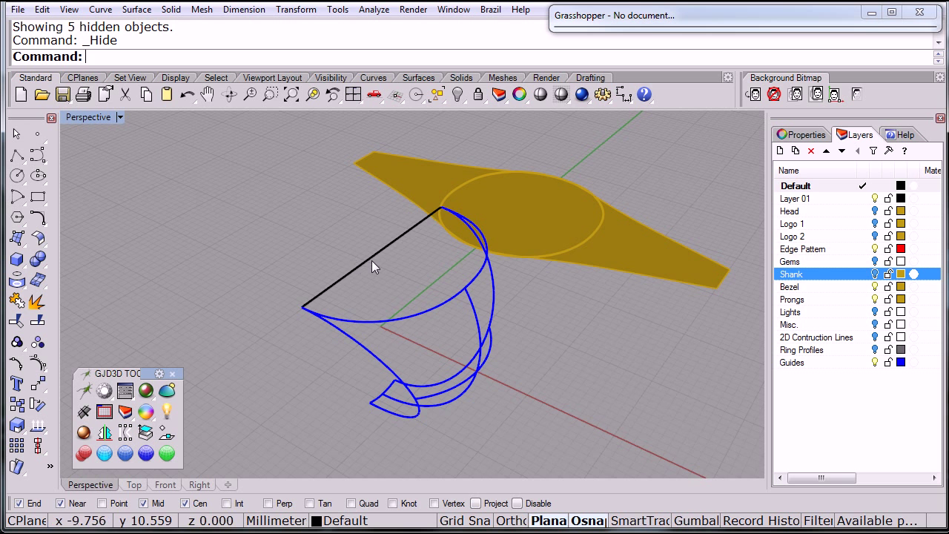
left_click(372, 260)
key("Delete")
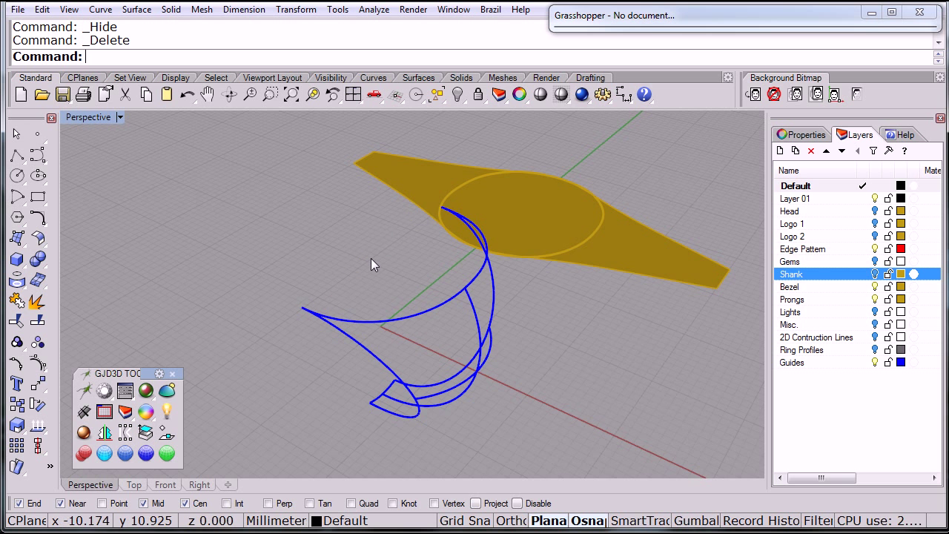
- Build a network surface from the six blue profile curves
right_click_drag(570, 373, 441, 308)
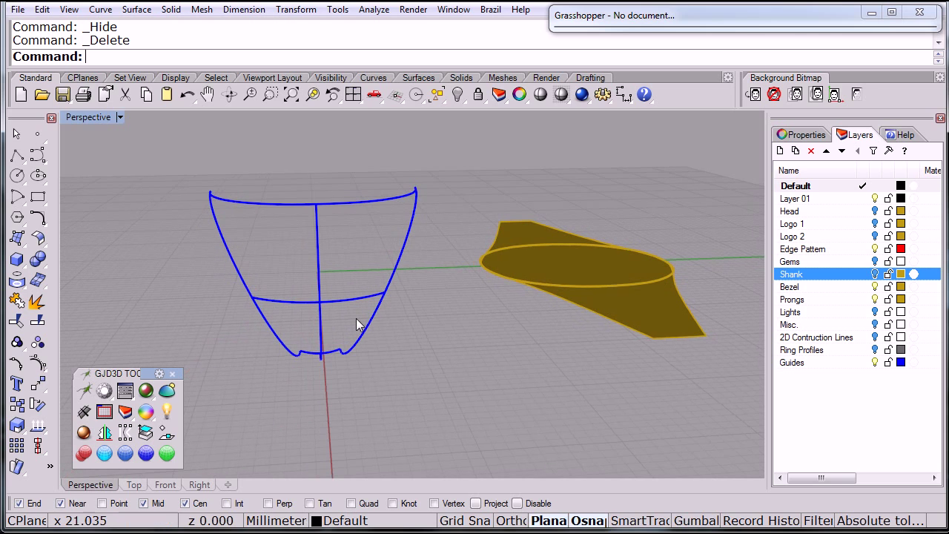
right_click_drag(583, 322, 563, 350)
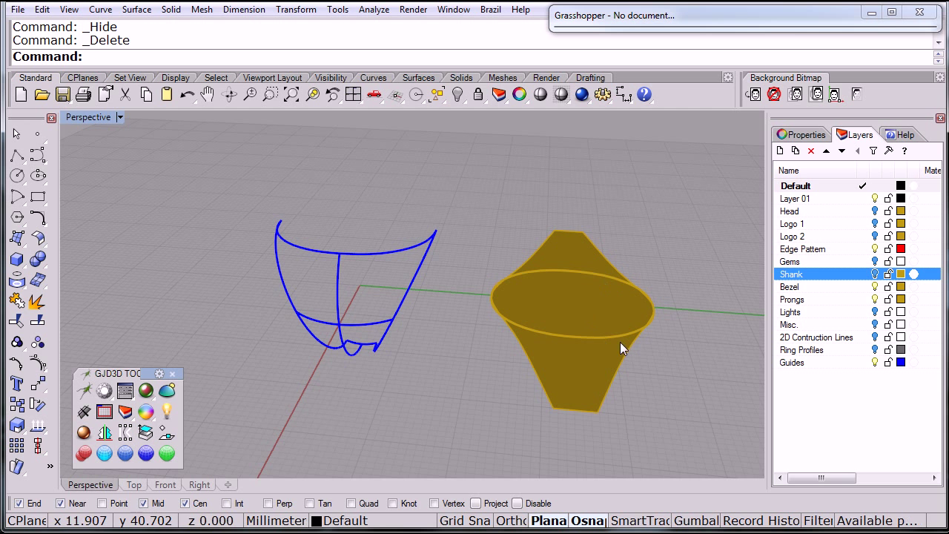
right_click_drag(529, 335, 433, 387)
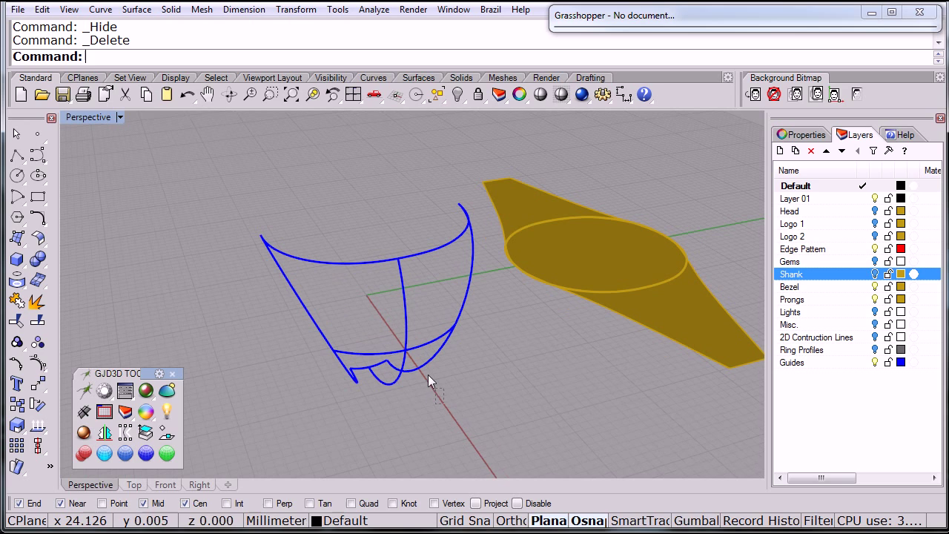
left_click_drag(428, 375, 306, 212)
left_click(17, 237)
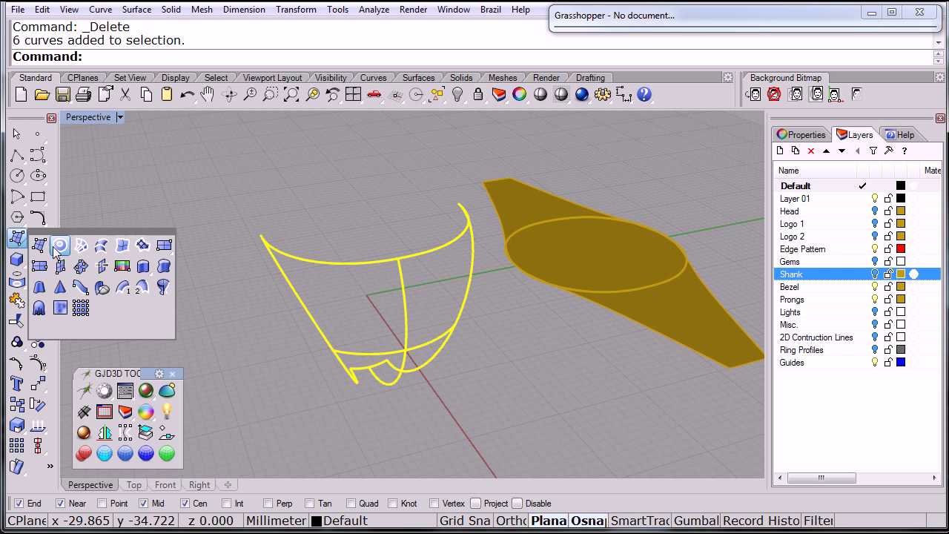
left_click(43, 247)
right_click_drag(361, 343, 331, 311)
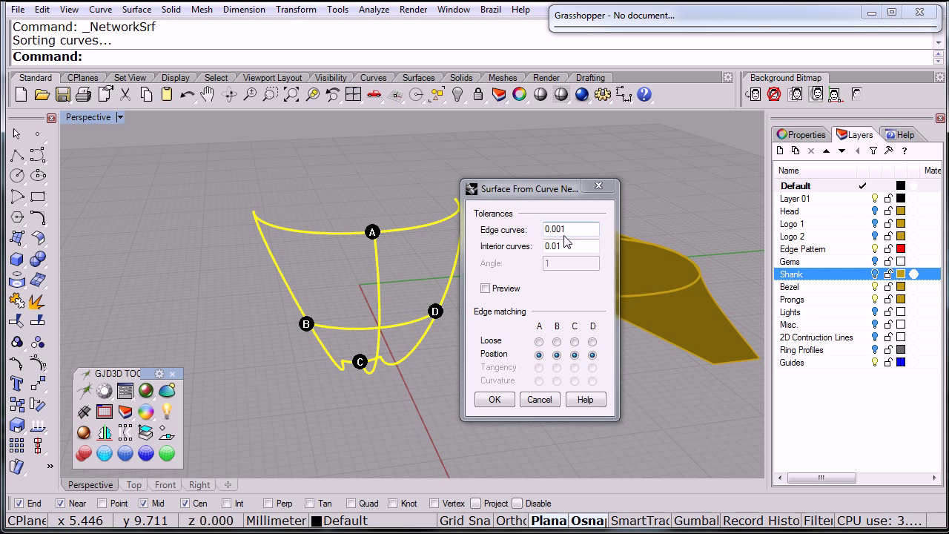
left_click(495, 399)
- Inspect the new network surface, then restore the four-viewport layout
right_click_drag(389, 293, 428, 301)
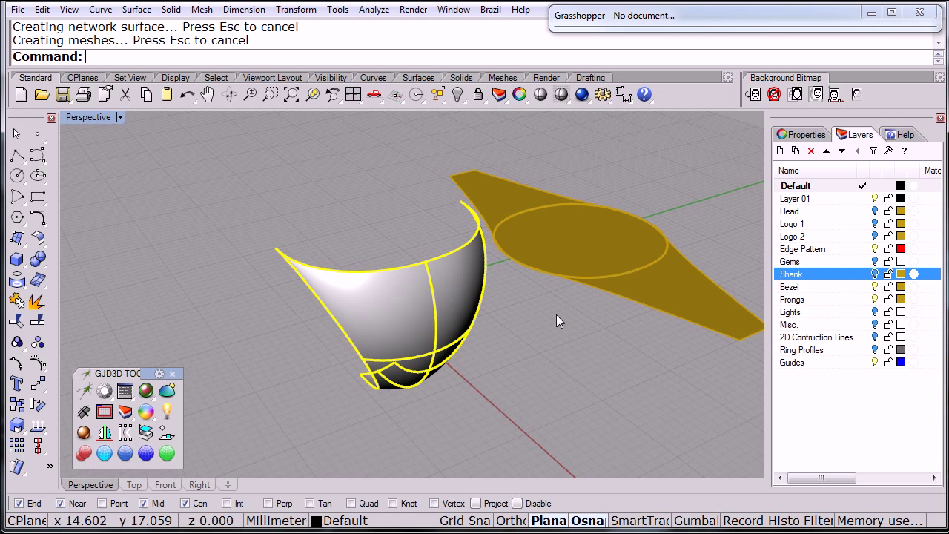
left_click(873, 363)
right_click_drag(438, 296, 464, 313)
left_click(464, 313)
right_click_drag(537, 346, 193, 374)
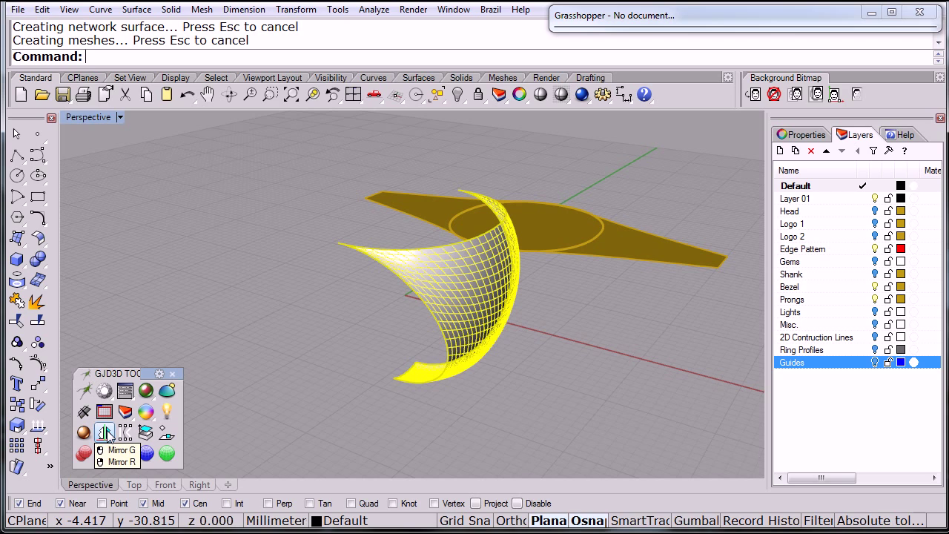
left_click(265, 263)
right_click_drag(265, 263, 510, 305)
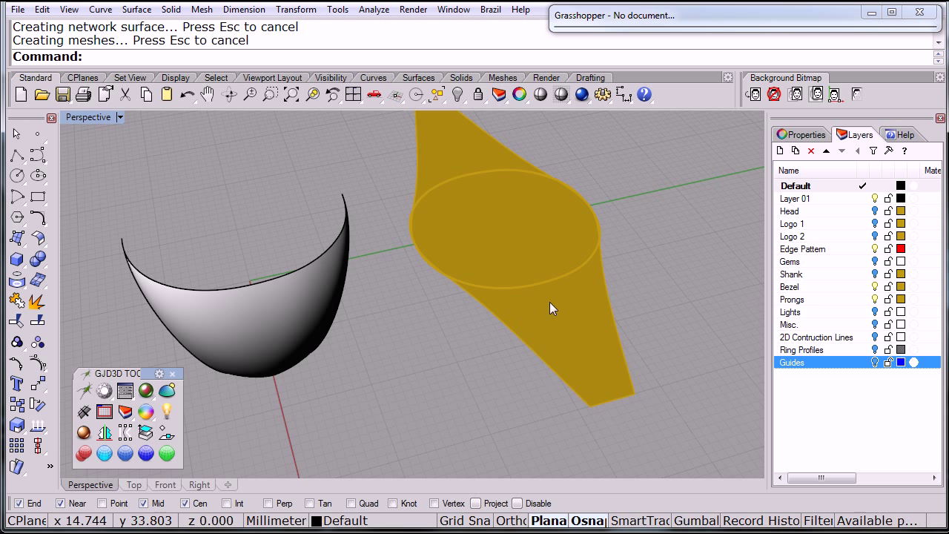
double_click(96, 116)
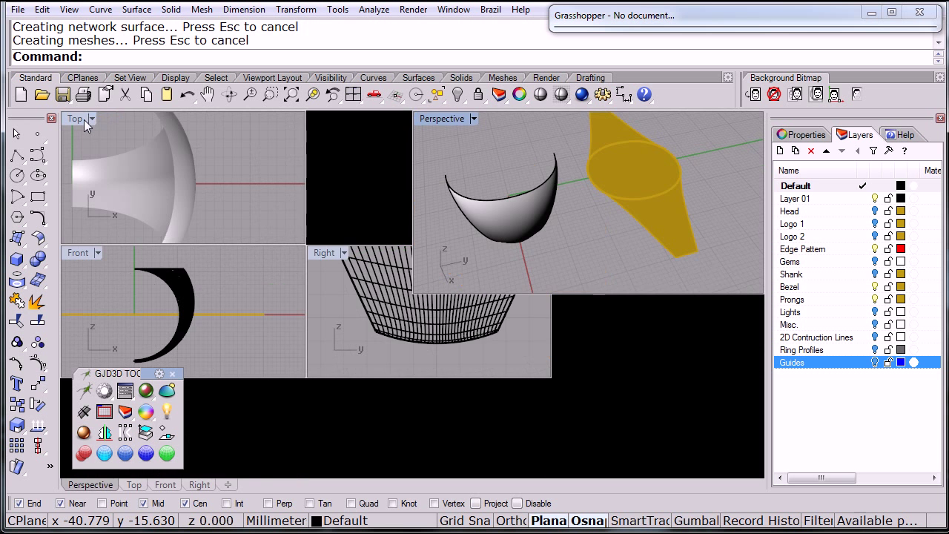
- Maximize the Top view and centre the gold shape in it
double_click(82, 120)
scroll(330, 237, "down", 4)
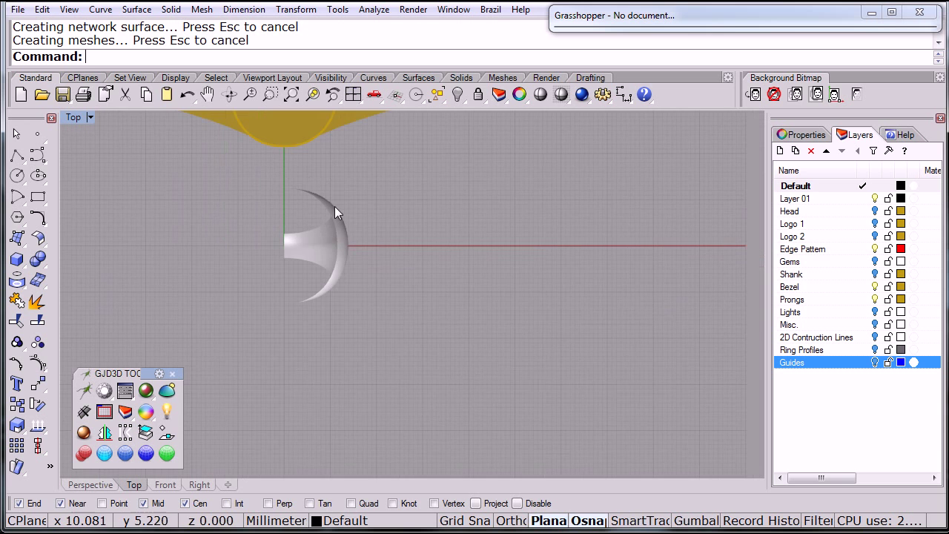
right_click_drag(334, 206, 373, 343)
scroll(375, 225, "up", 5)
right_click_drag(374, 220, 405, 252)
scroll(427, 256, "up", 1)
scroll(427, 256, "down", 1)
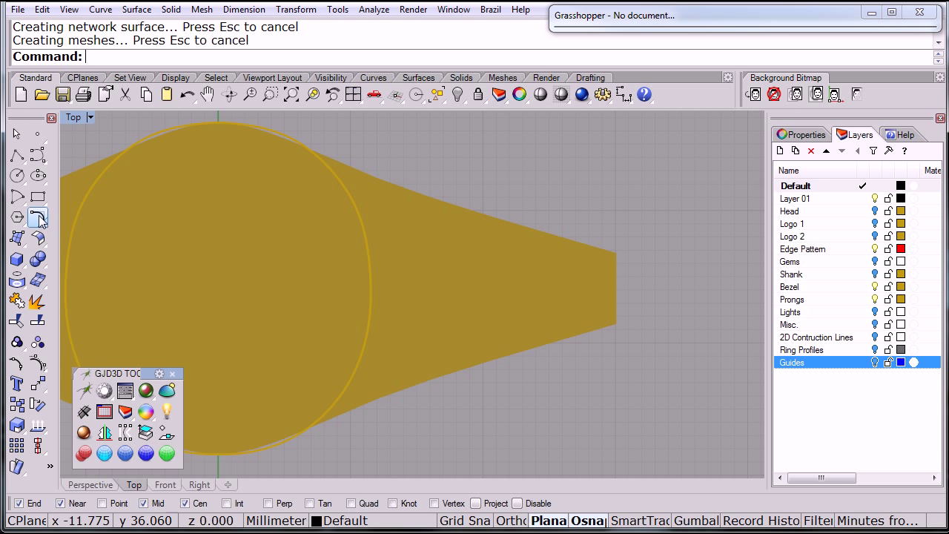
- Duplicate the gold shape's outline edges as curves with DupEdge
left_click(17, 280)
left_click(81, 289)
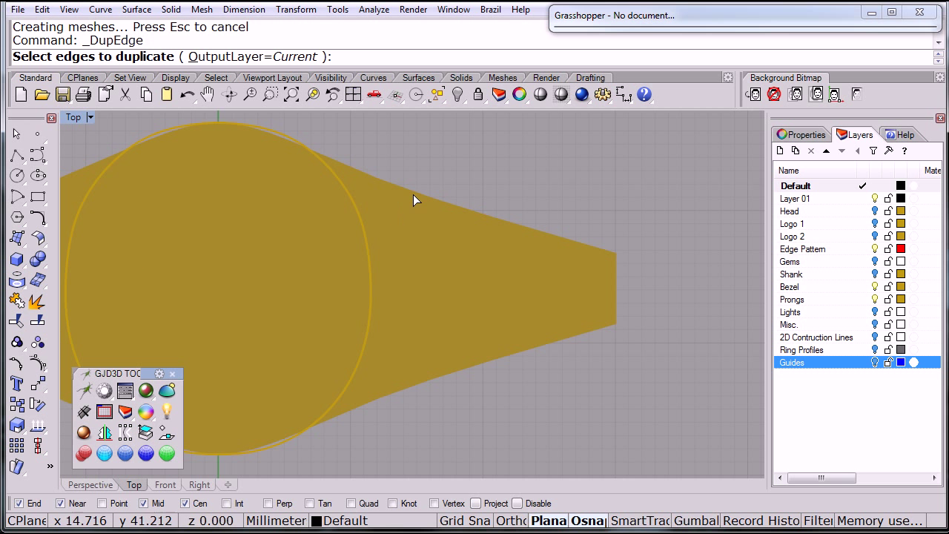
left_click(475, 369)
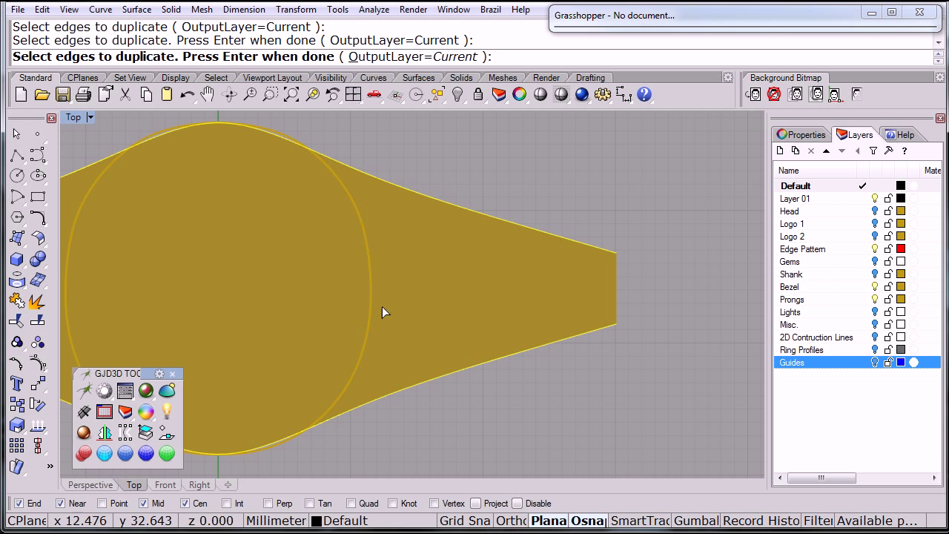
key("Return")
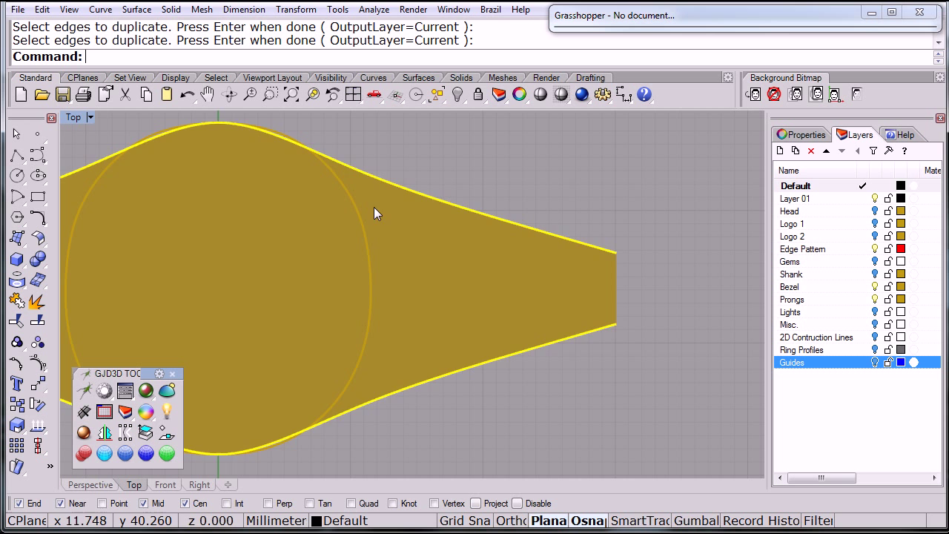
left_click(346, 194)
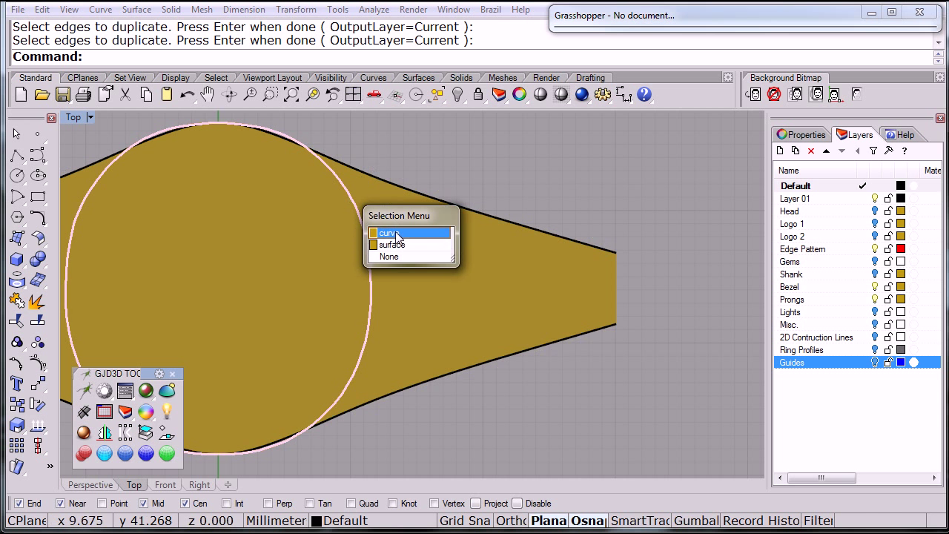
left_click(396, 230)
scroll(455, 179, "up", 2)
key("Escape")
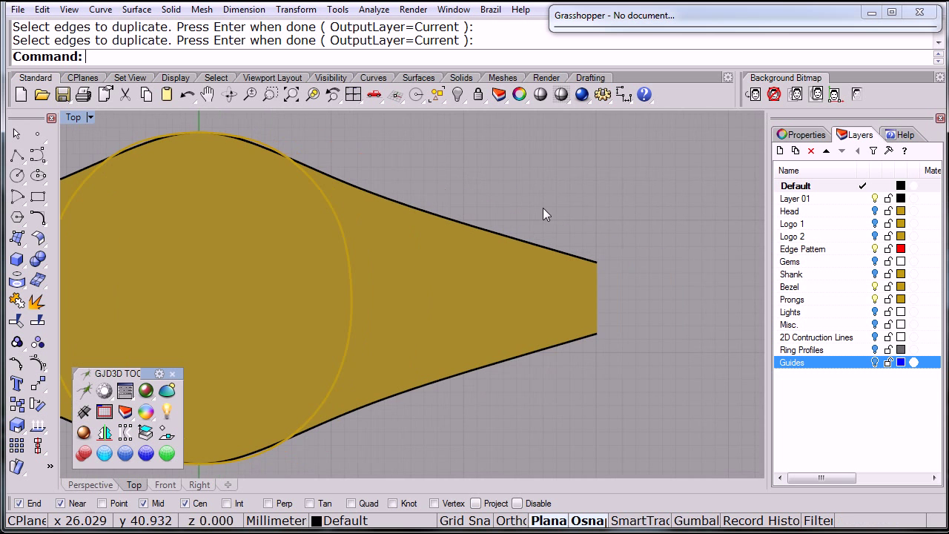
- With Grid Snap on, draw a 14 mm start-end arc across the taper, bowing toward the narrow end
left_click(17, 155)
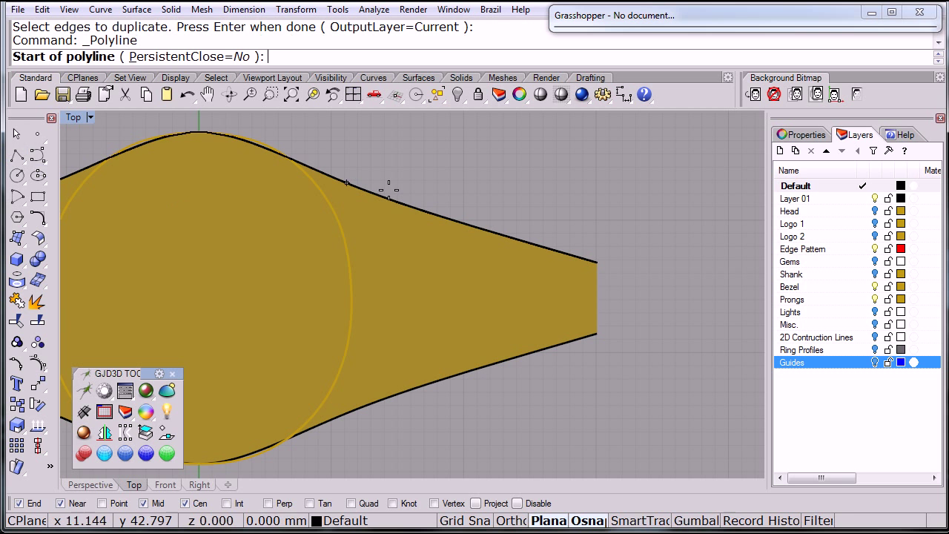
left_click(465, 183)
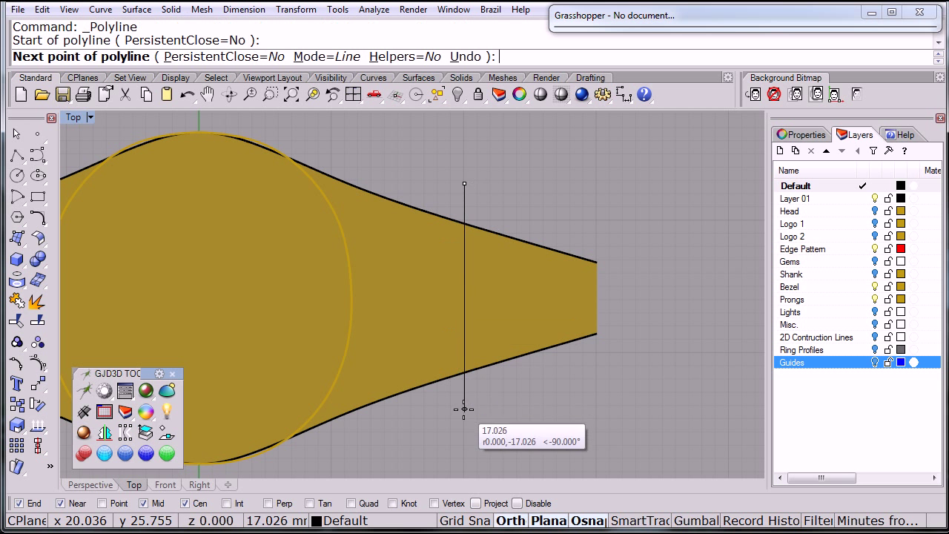
key("Escape")
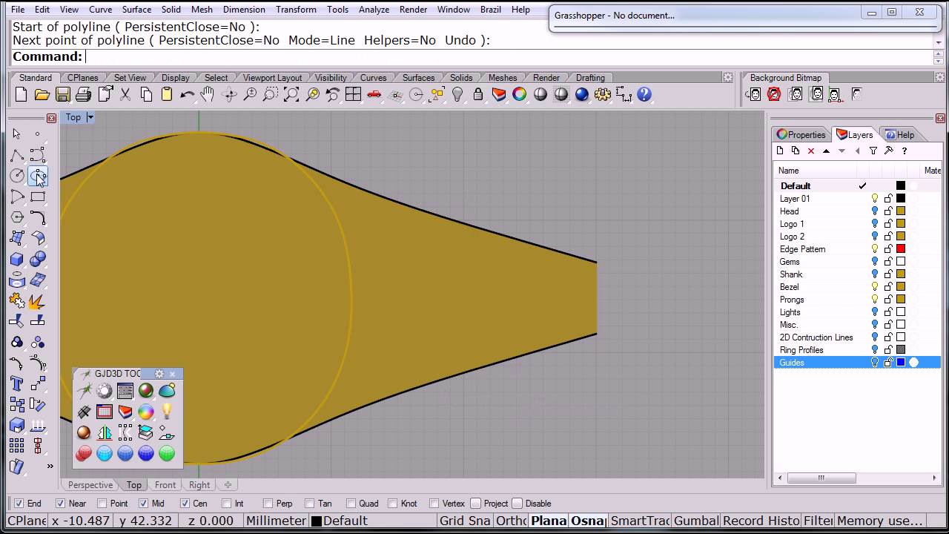
left_click(16, 198)
left_click(64, 204)
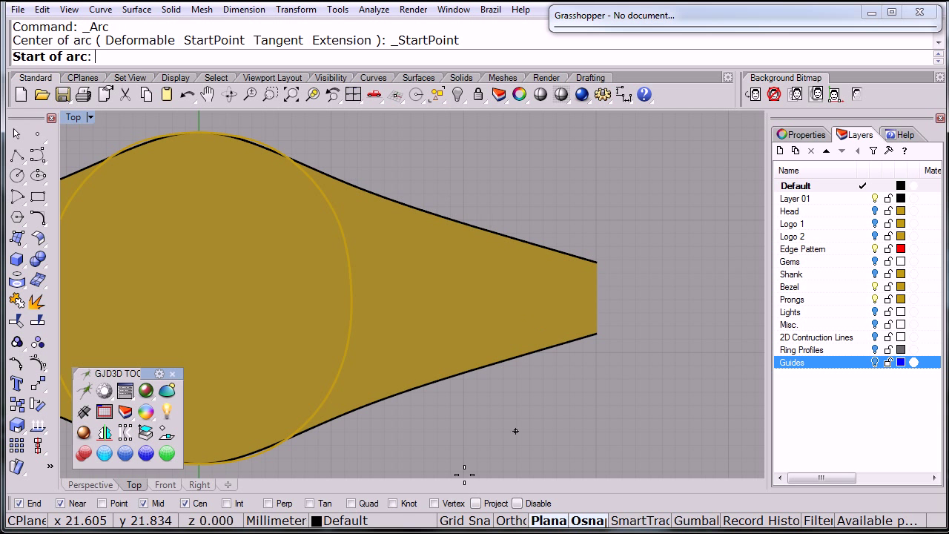
left_click(467, 519)
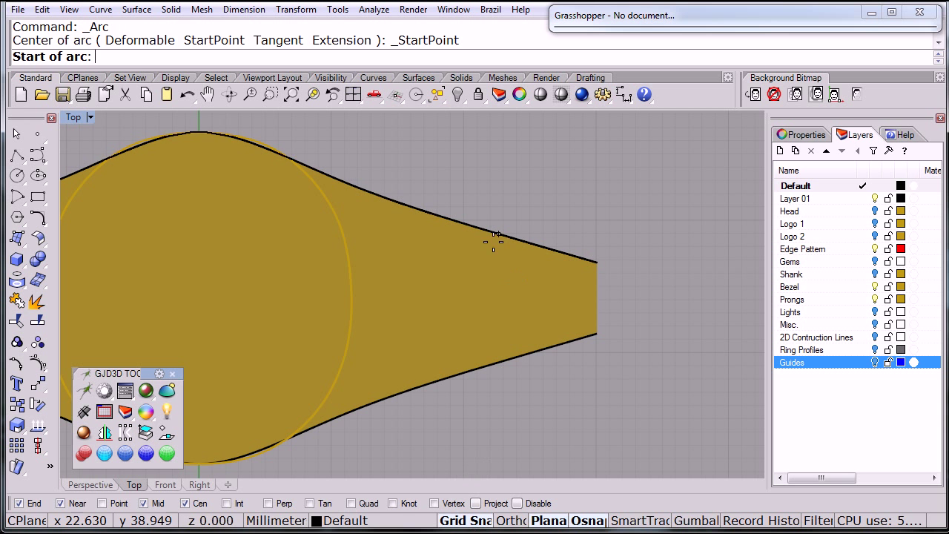
left_click(464, 207)
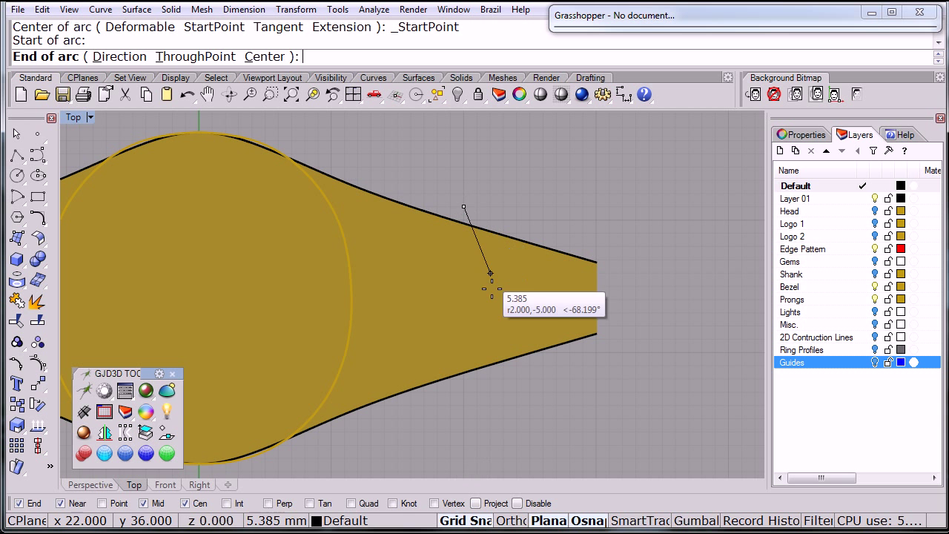
left_click(464, 391)
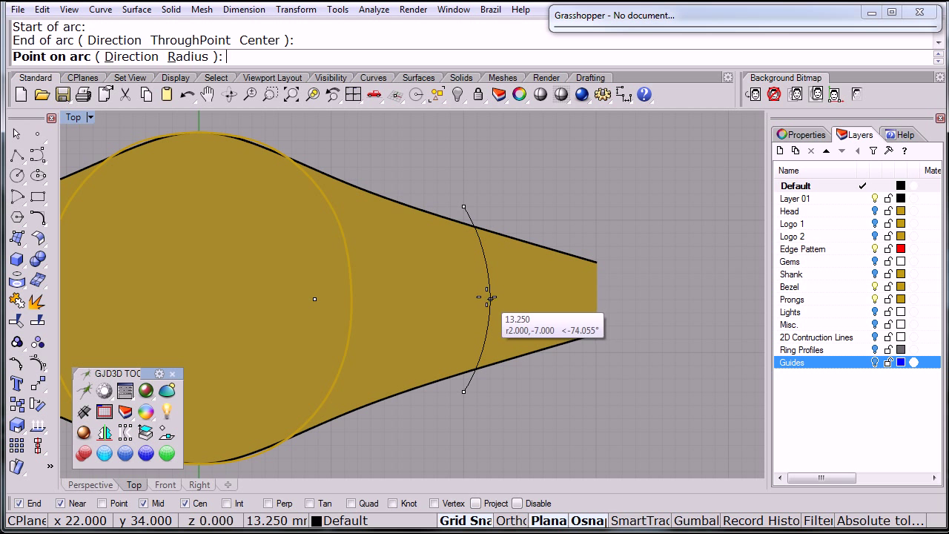
left_click(490, 298)
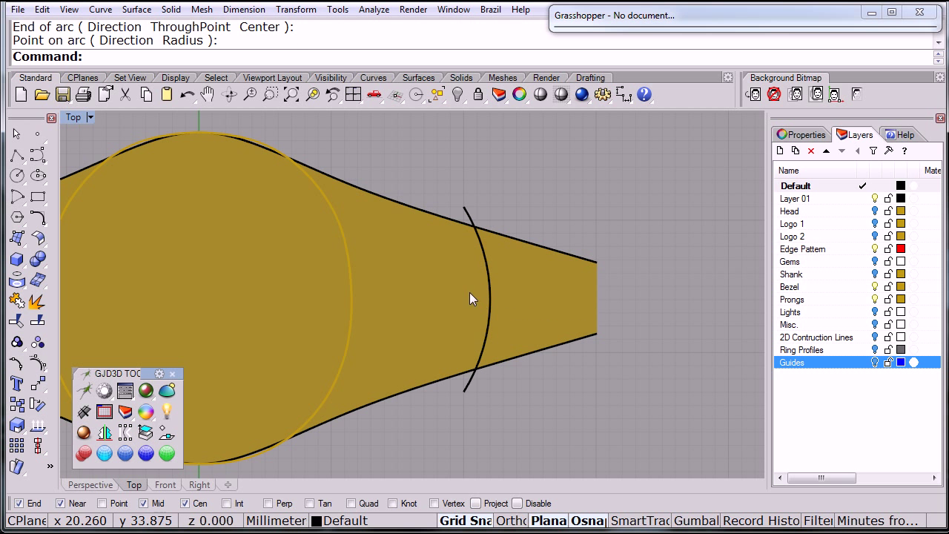
- Hide the gold surface, leaving only the outline curves
right_click_drag(316, 147, 367, 157)
left_click(350, 252)
middle_click(347, 261)
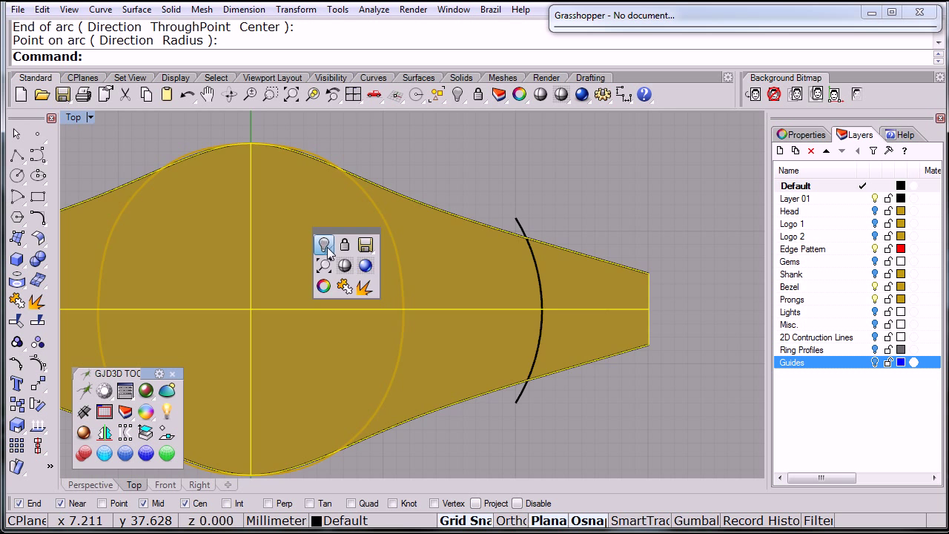
left_click(324, 246)
- Draw a short 5 mm diagonal line outward from inside the circle
scroll(392, 247, "down", 3)
left_click_drag(364, 352, 364, 352)
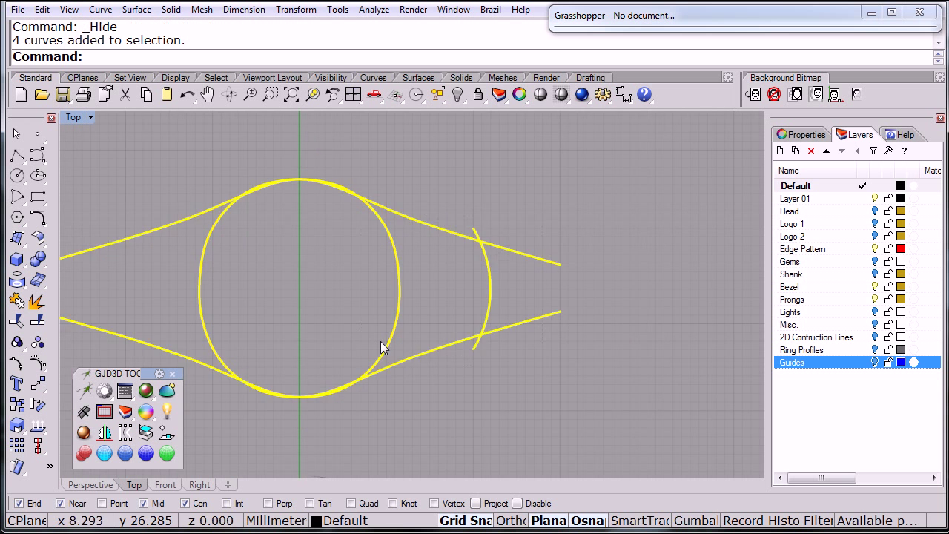
scroll(381, 345, "up", 1)
left_click(306, 257)
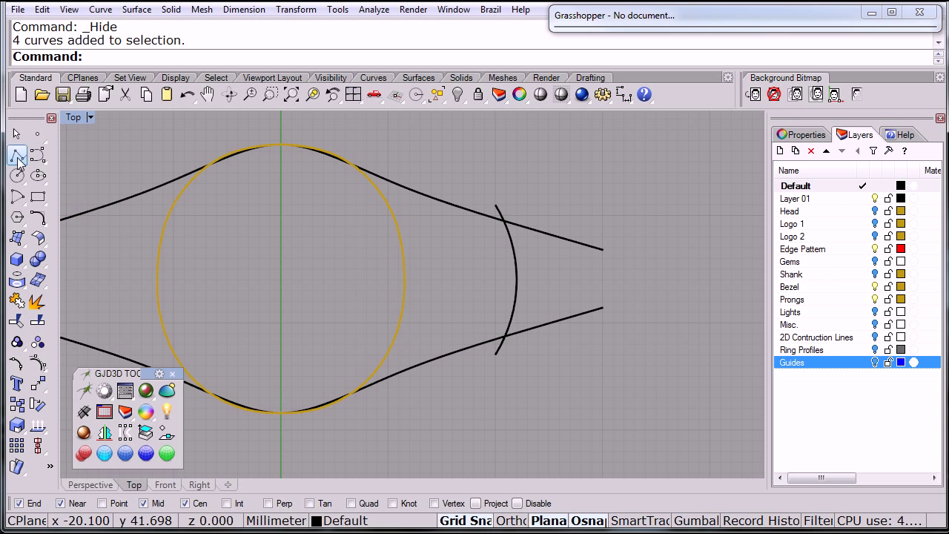
left_click(25, 158)
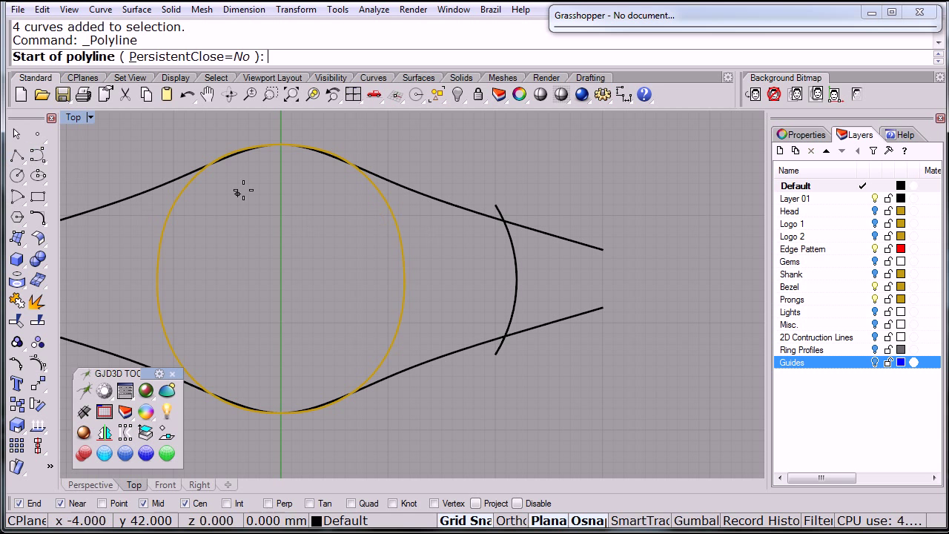
scroll(324, 212, "up", 3)
left_click(388, 216)
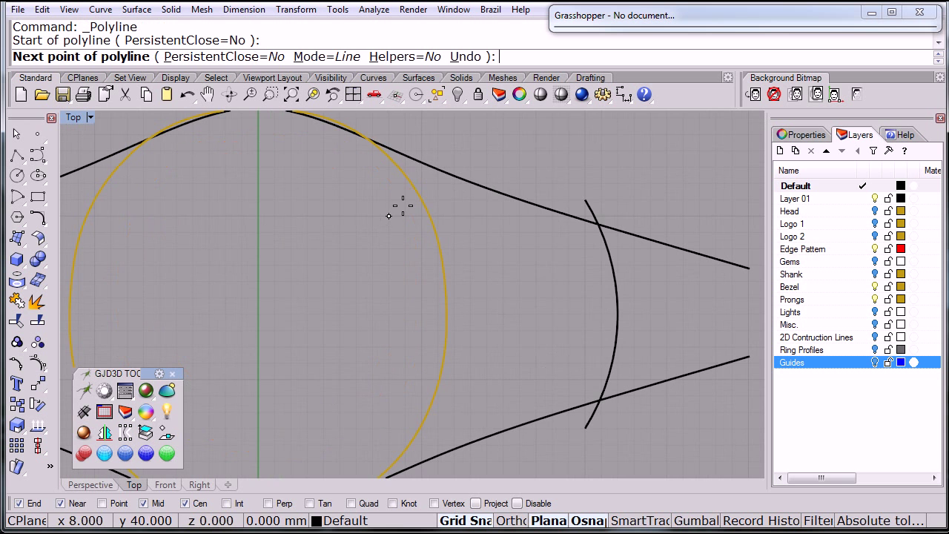
left_click(455, 150)
key("Return")
- Mirror a copy of the diagonal line below, using the arc's midpoint for the mirror axis
scroll(360, 270, "down", 2)
right_click_drag(360, 269, 363, 274)
right_click(356, 297)
key("Escape")
left_click(374, 160)
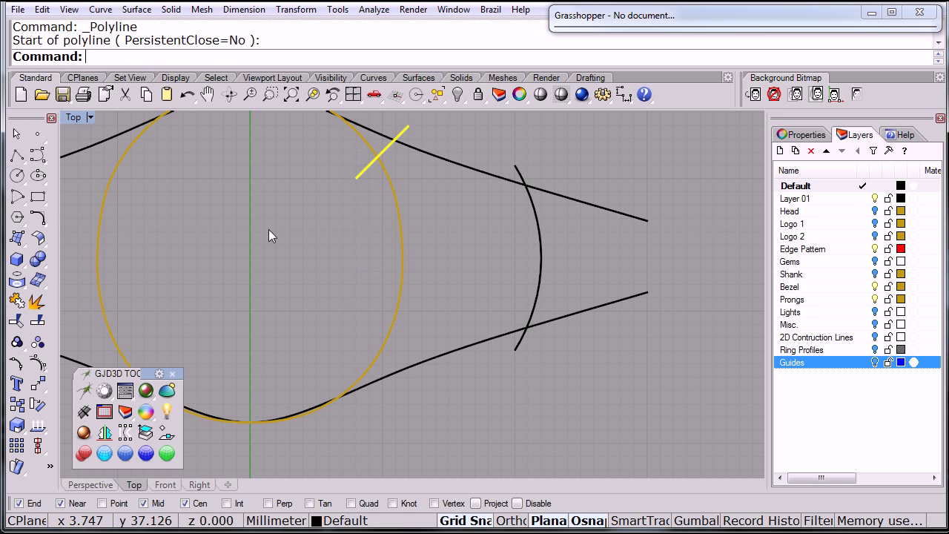
left_click(43, 385)
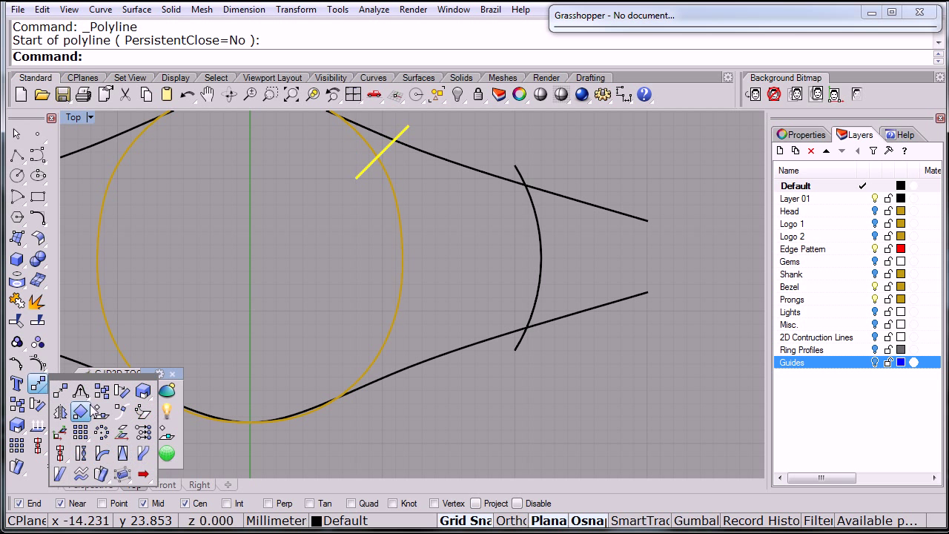
left_click(101, 410)
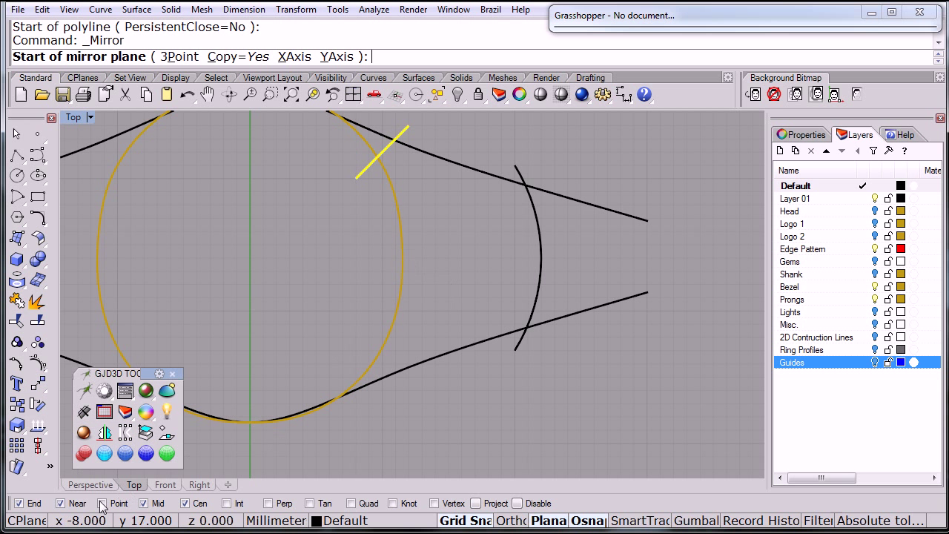
right_click(152, 503)
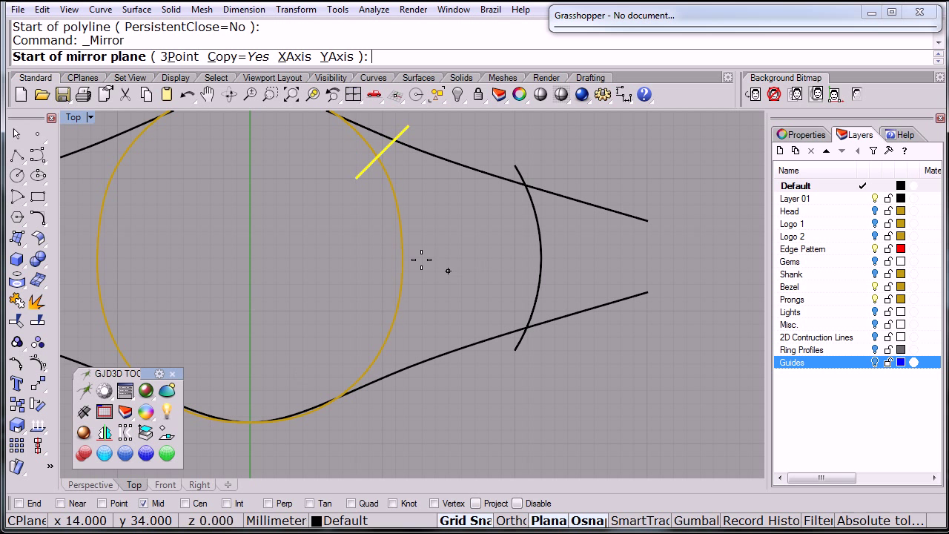
left_click(542, 258)
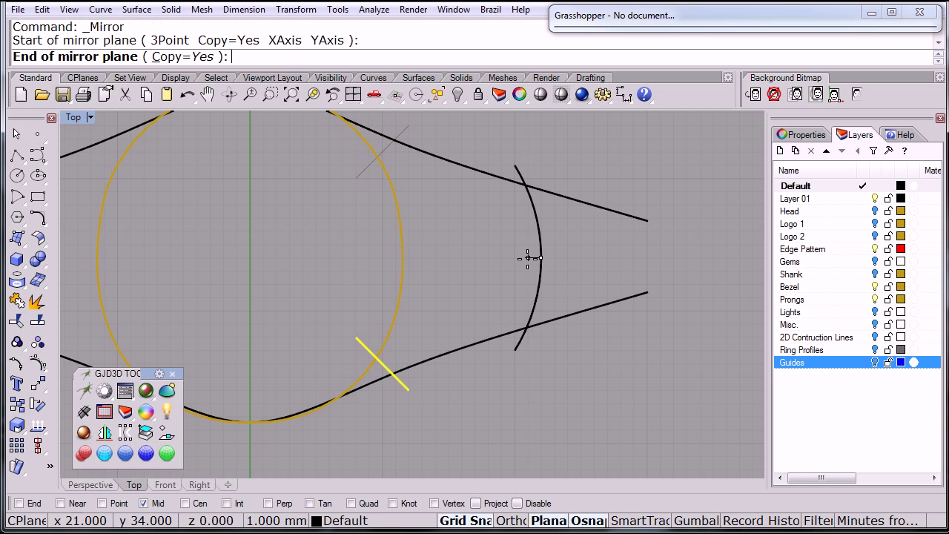
left_click(452, 257)
key("Escape")
- Select the six outline curves for trimming
scroll(449, 251, "down", 2)
right_click_drag(451, 247, 449, 261)
left_click_drag(545, 384, 332, 172)
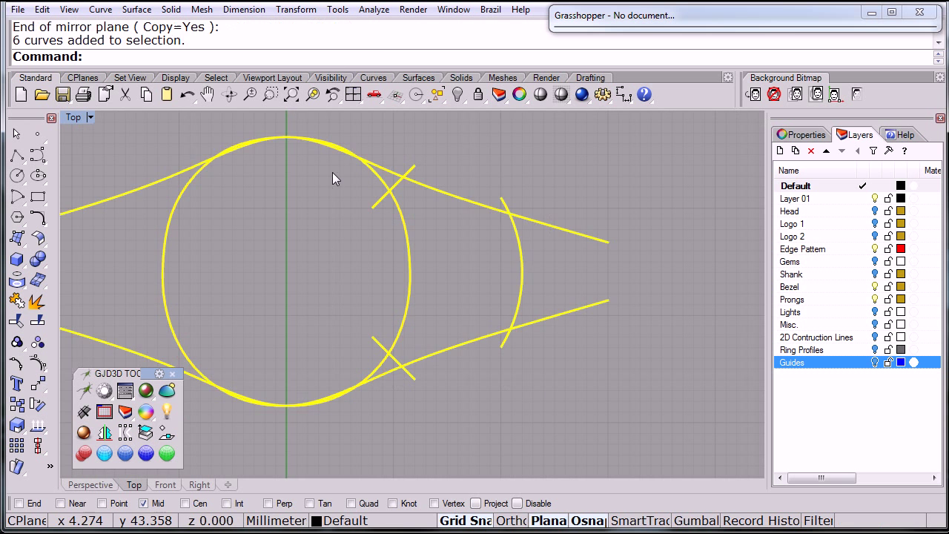
left_click(17, 300)
- Trim away the circle arcs and overlapping line and arc stubs around the outline
left_click(383, 188)
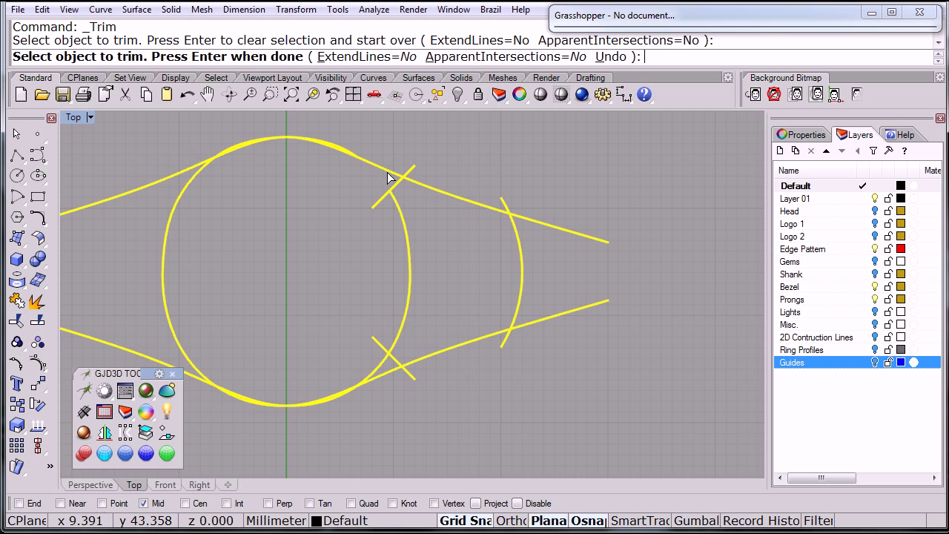
left_click(388, 175)
left_click(393, 197)
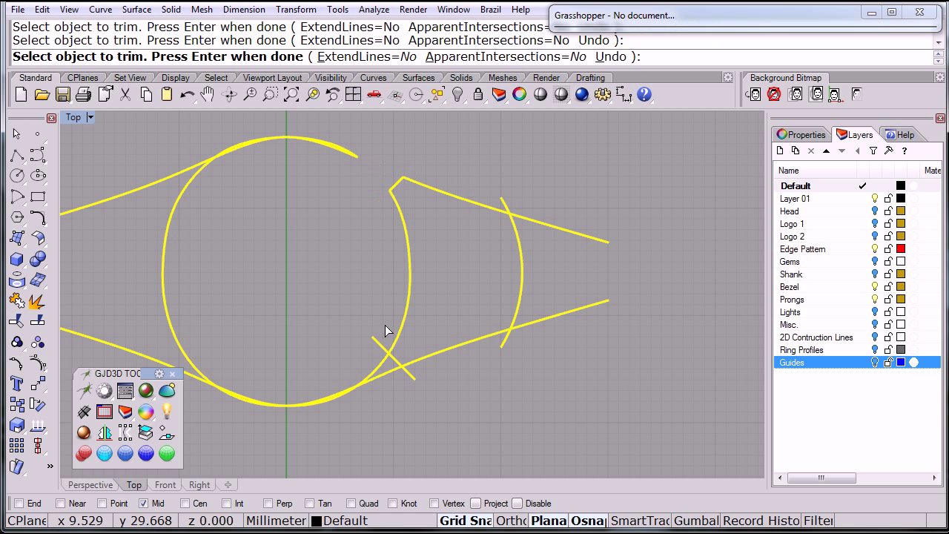
left_click(387, 368)
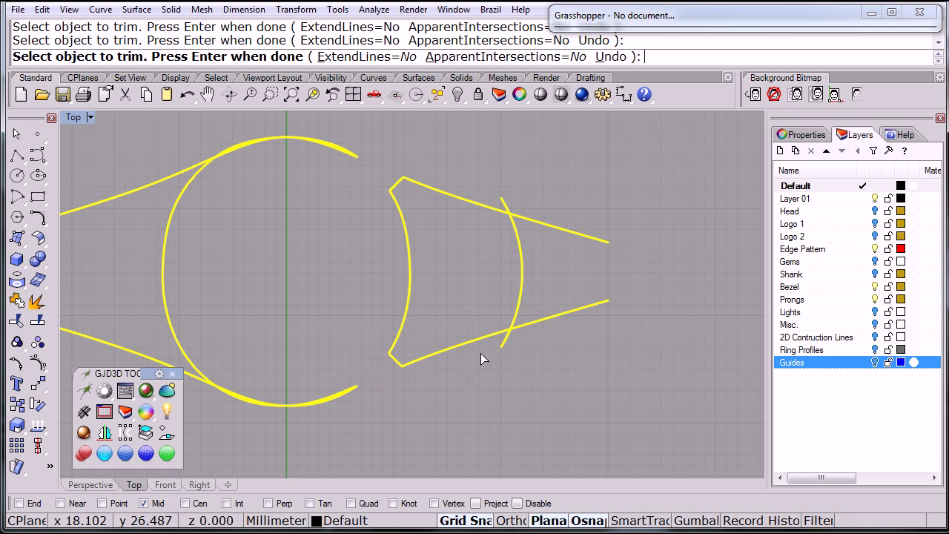
left_click(507, 345)
left_click(533, 323)
left_click(525, 220)
left_click(504, 209)
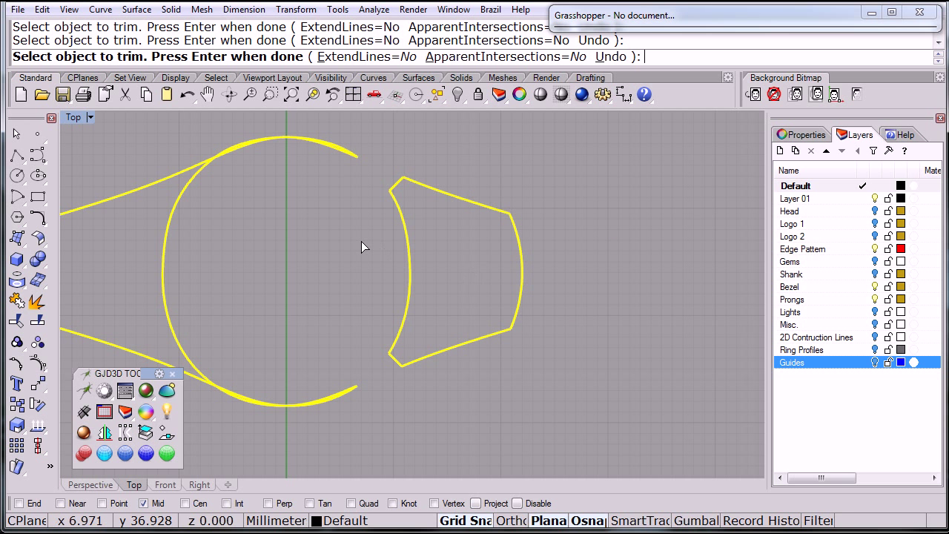
key("Return")
- Delete the three leftover curves and join the six outline curves into one closed curve
scroll(360, 241, "down", 3)
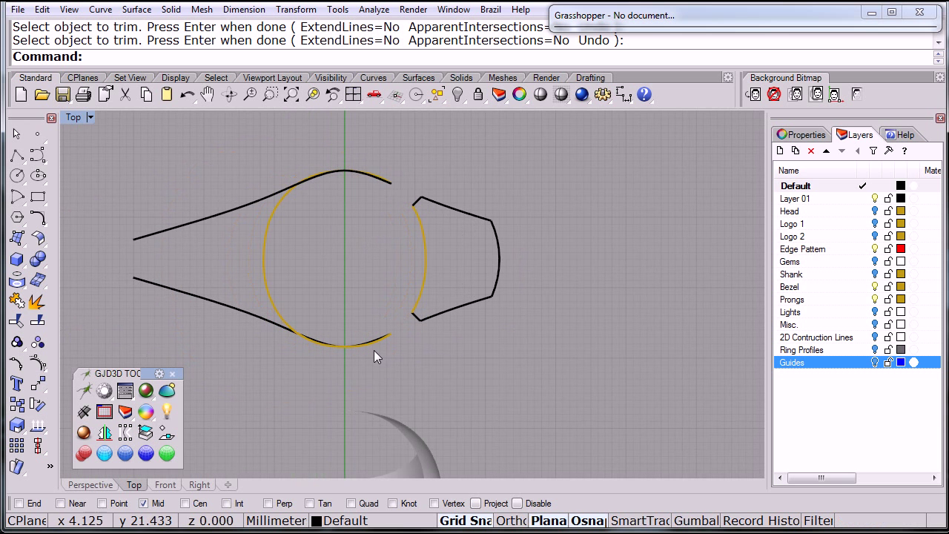
left_click_drag(228, 175, 210, 153)
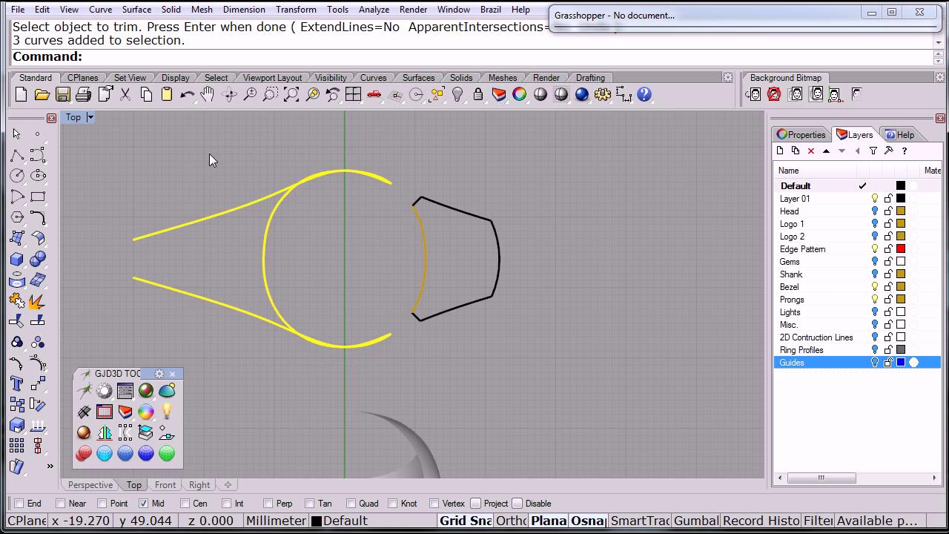
key("Delete")
scroll(427, 235, "up", 5)
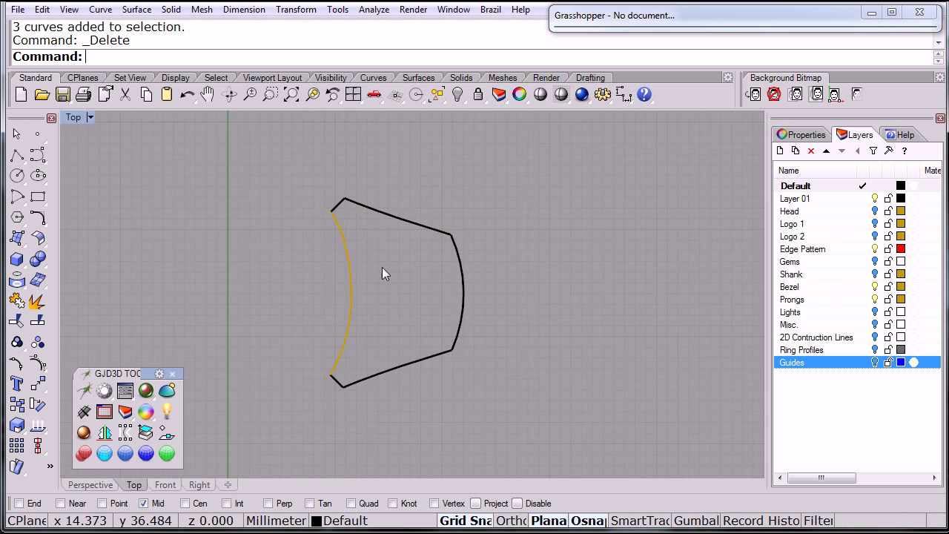
left_click_drag(265, 150, 550, 454)
left_click(16, 300)
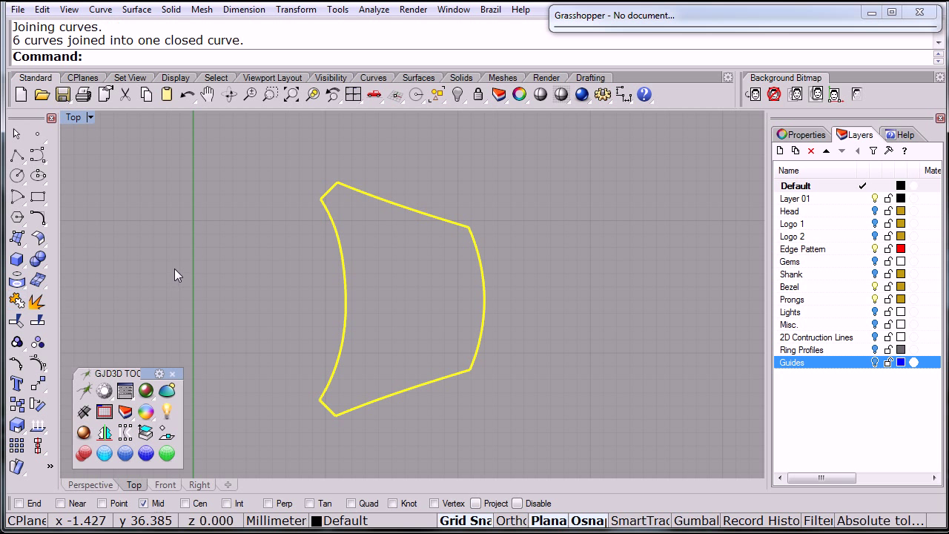
- Offset the closed outline 0.25 inward and delete the original outer outline
left_click(38, 221)
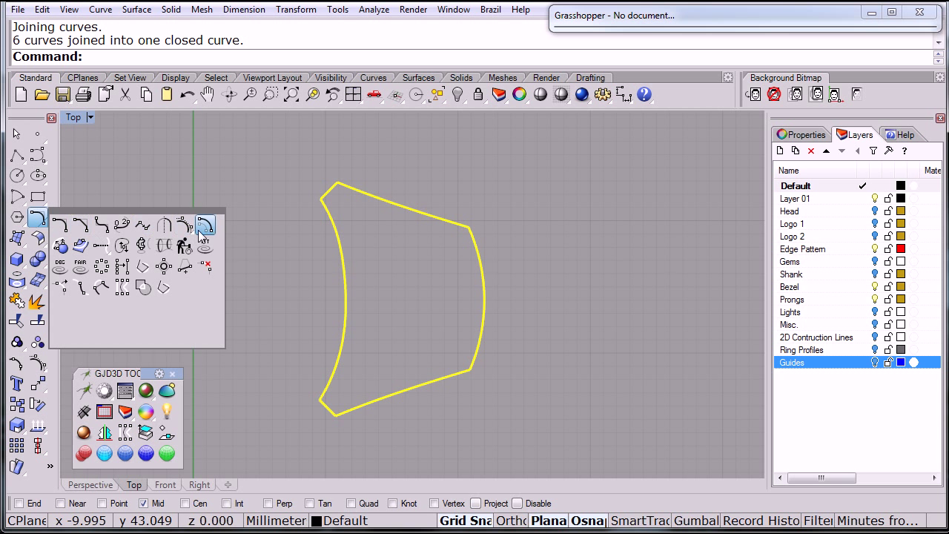
left_click(208, 230)
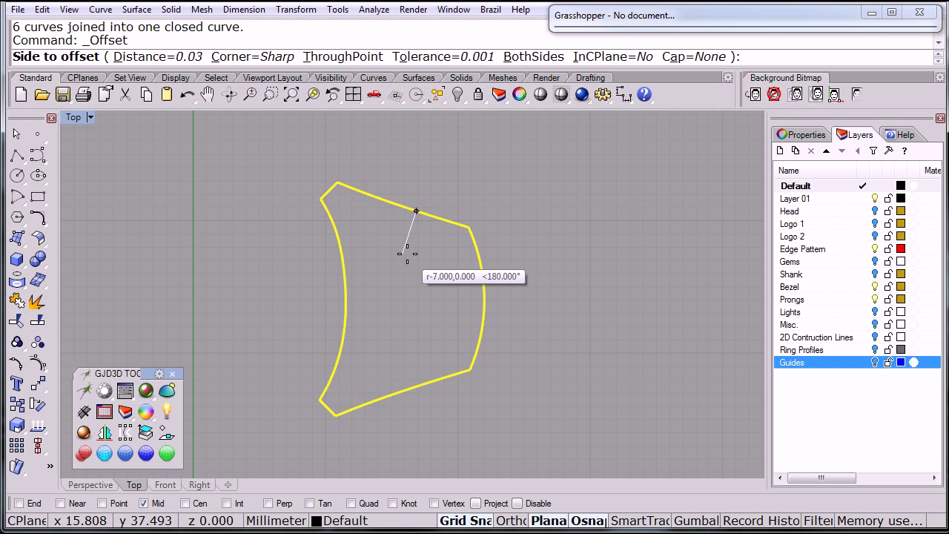
type(".")
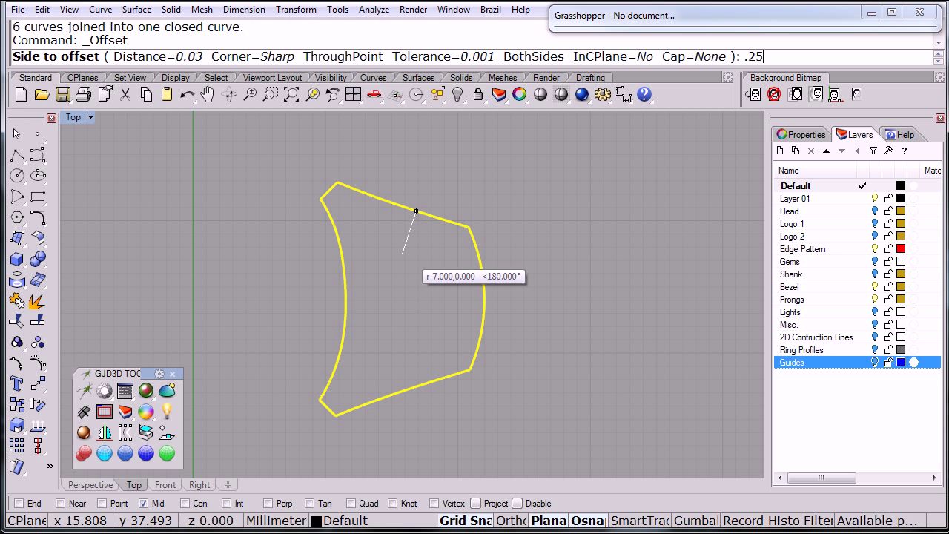
type("25")
key("Return")
left_click(407, 255)
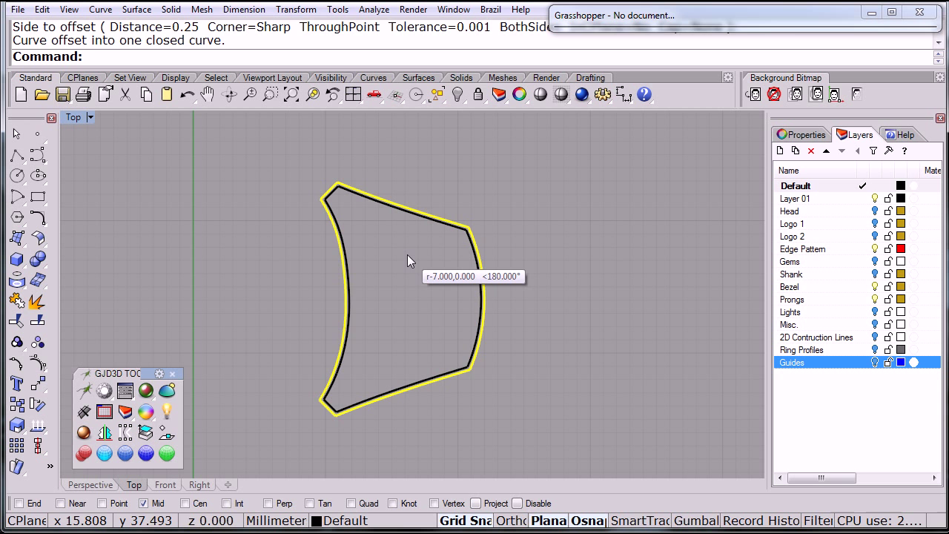
key("Delete")
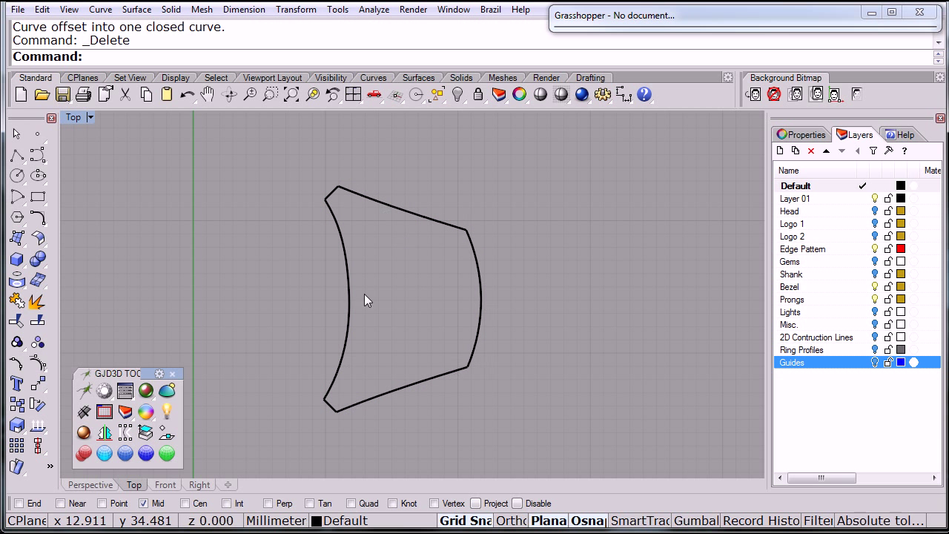
- Pan the view to recentre the new outline
scroll(386, 256, "up", 3)
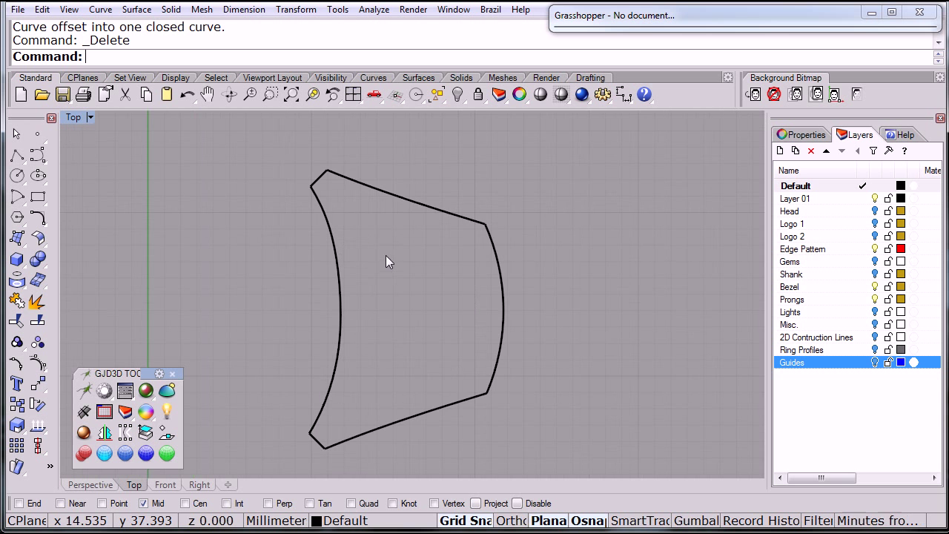
right_click_drag(351, 264, 382, 253)
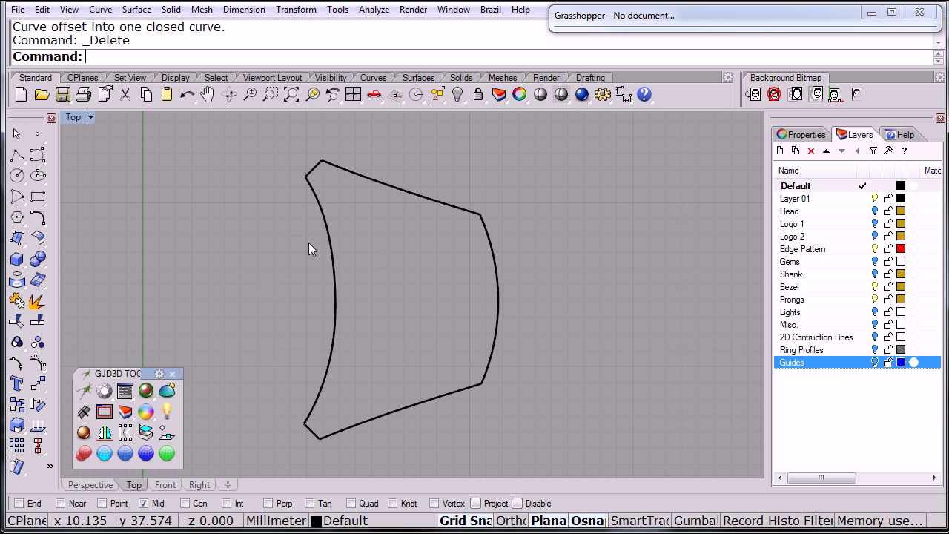
left_click(318, 170)
right_click_drag(253, 244, 283, 244)
key("Escape")
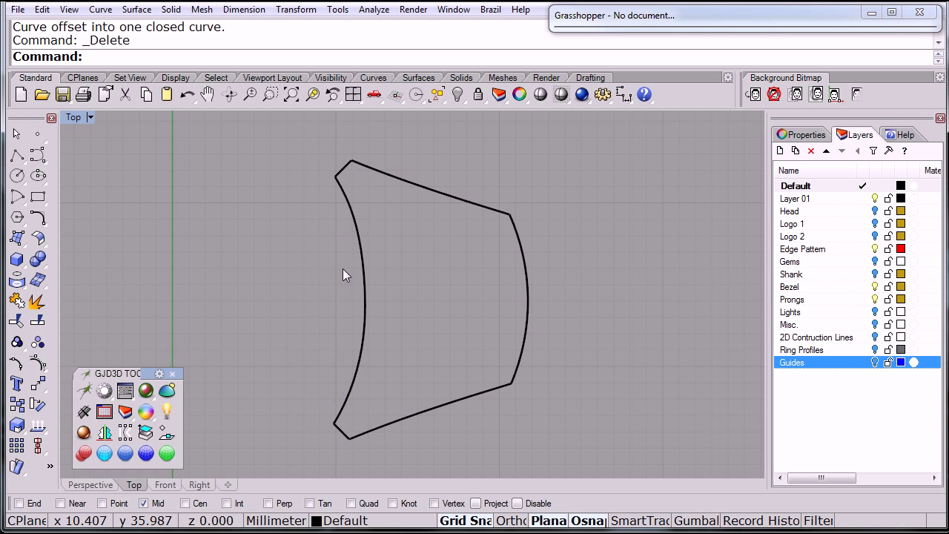
right_click_drag(431, 307, 374, 295)
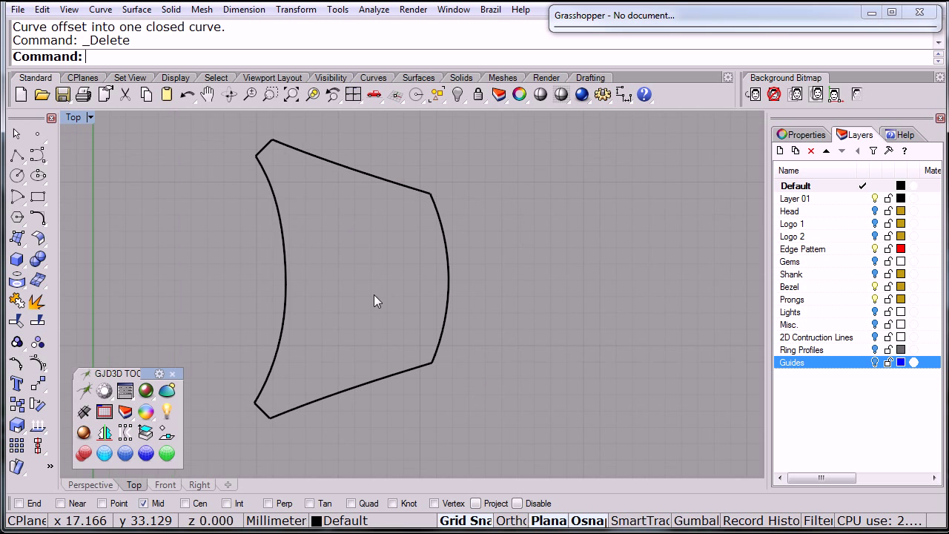
scroll(344, 310, "down", 2)
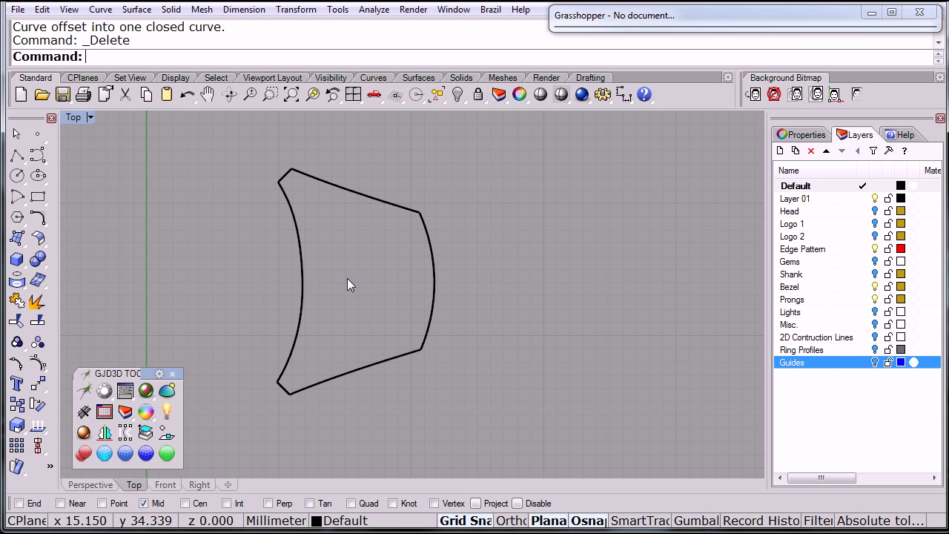
right_click_drag(346, 261, 383, 265)
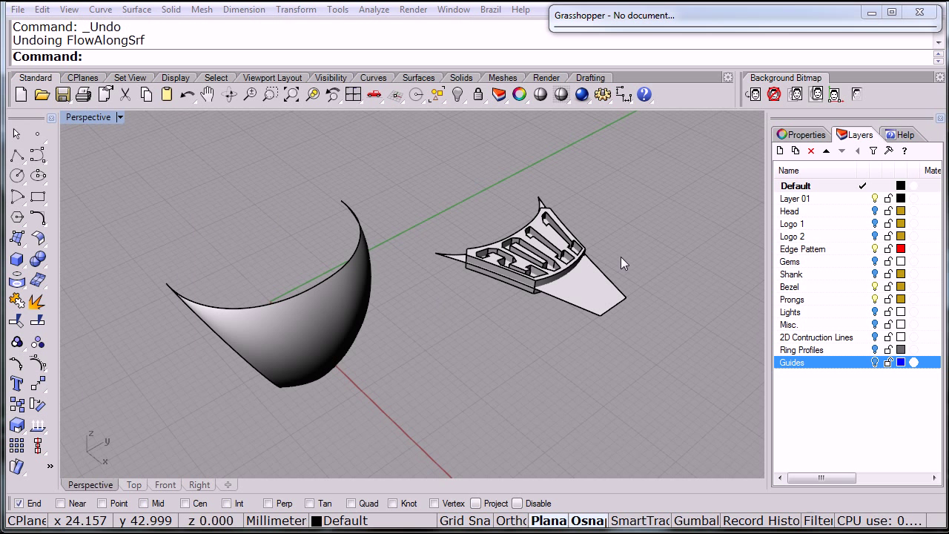
- Select the flat 2011 logo extrusion beside the curved shank surface
right_click_drag(610, 259, 458, 205)
scroll(547, 217, "up", 3)
left_click(625, 255)
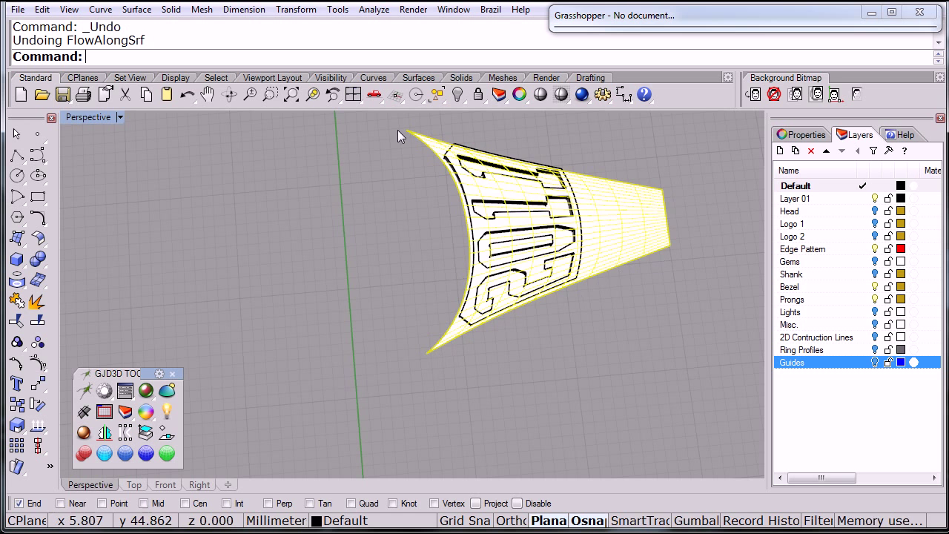
left_click(370, 226)
right_click_drag(459, 230, 389, 244)
left_click(375, 307)
key("Escape")
scroll(505, 320, "up", 5)
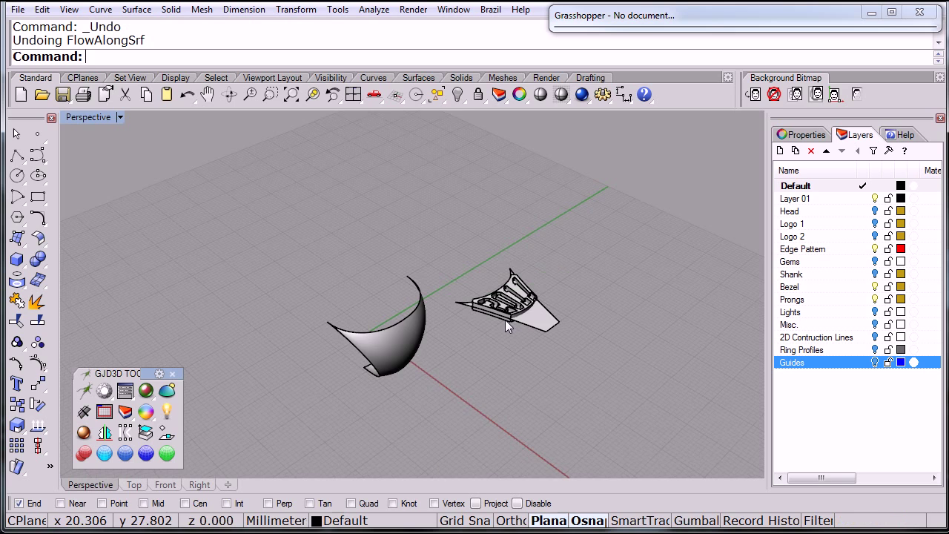
mouse_move(506, 314)
right_mouse_down()
mouse_move(492, 272)
mouse_move(557, 415)
mouse_move(541, 360)
mouse_move(512, 318)
right_mouse_up()
left_click(491, 271)
scroll(491, 270, "up", 2)
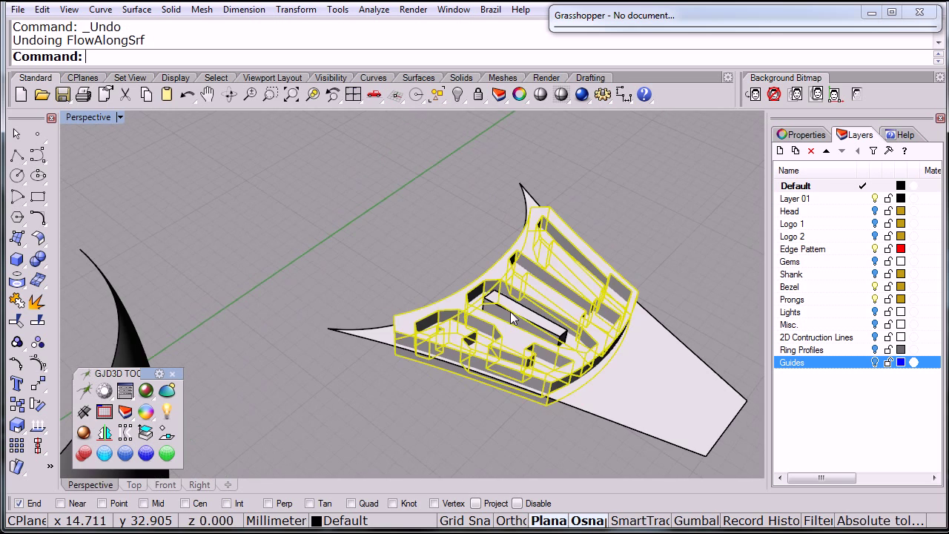
left_click(511, 314)
right_click_drag(637, 364, 71, 310)
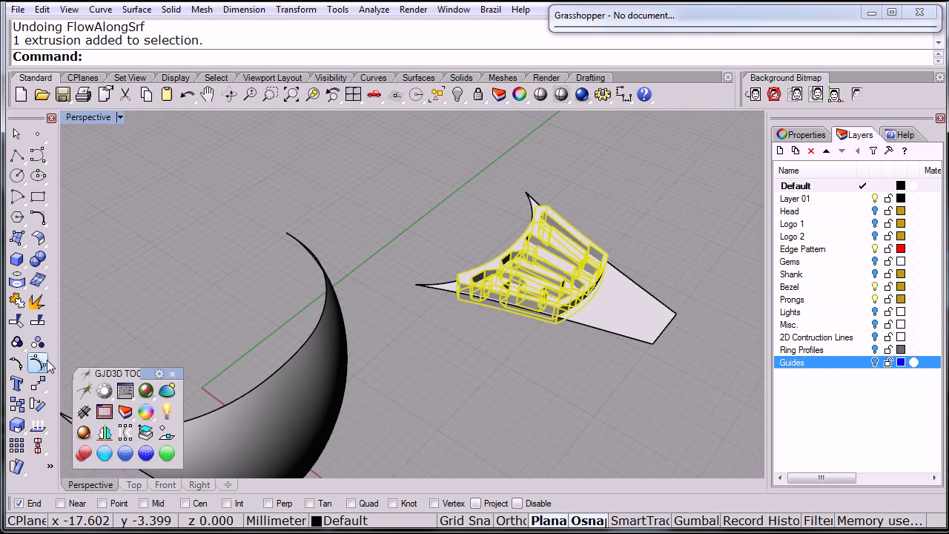
- Flow the 2011 logo from its flat base surface onto the curved shank surface
left_click(41, 382)
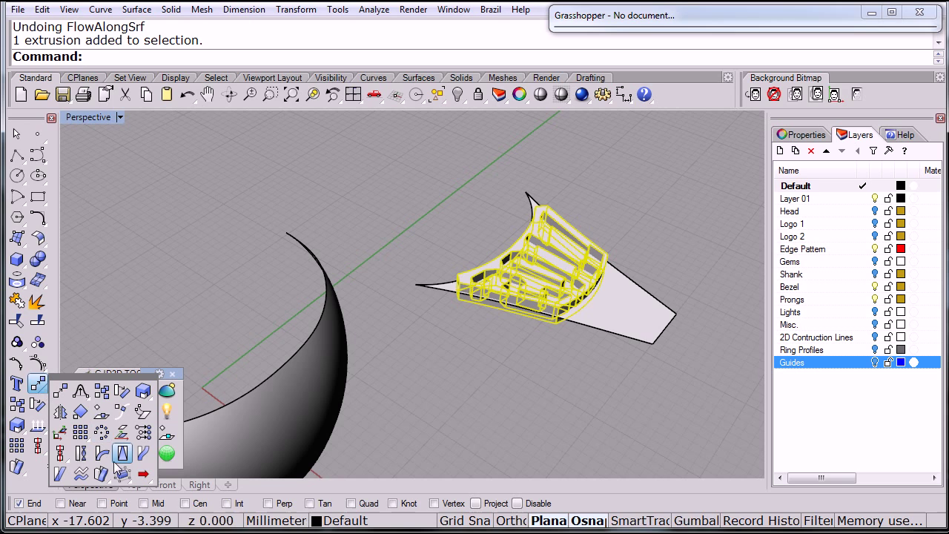
left_click(103, 476)
left_click(635, 339)
scroll(396, 404, "down", 3)
right_click_drag(396, 404, 385, 358)
left_click(385, 358)
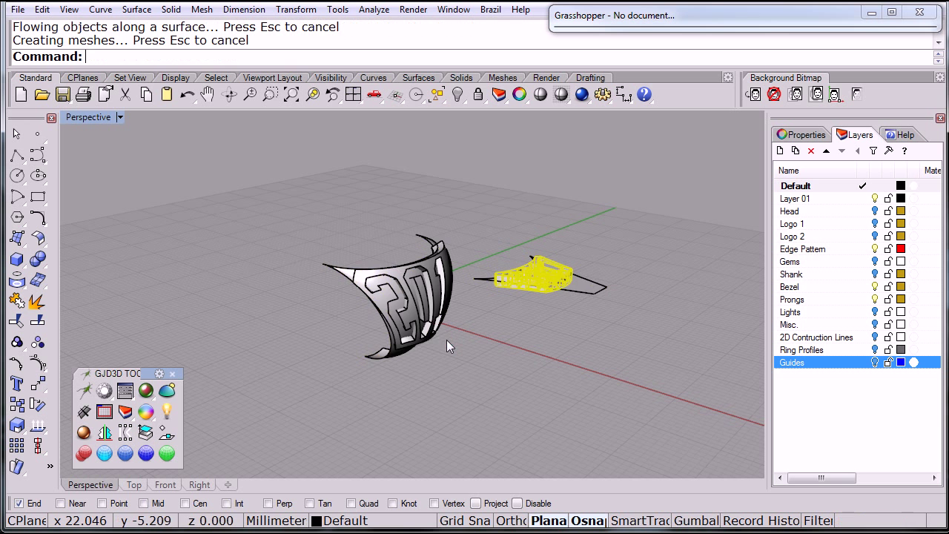
right_click_drag(455, 298, 576, 296)
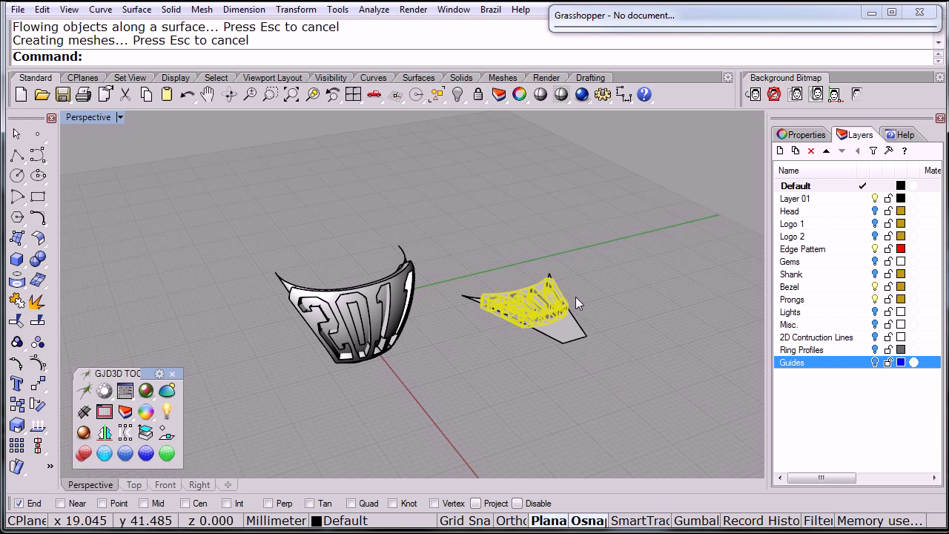
left_click(487, 339)
- Delete the leftover flat logo and its base surface
key("Delete")
scroll(419, 311, "up", 5)
scroll(463, 291, "down", 3)
right_click_drag(463, 291, 513, 302)
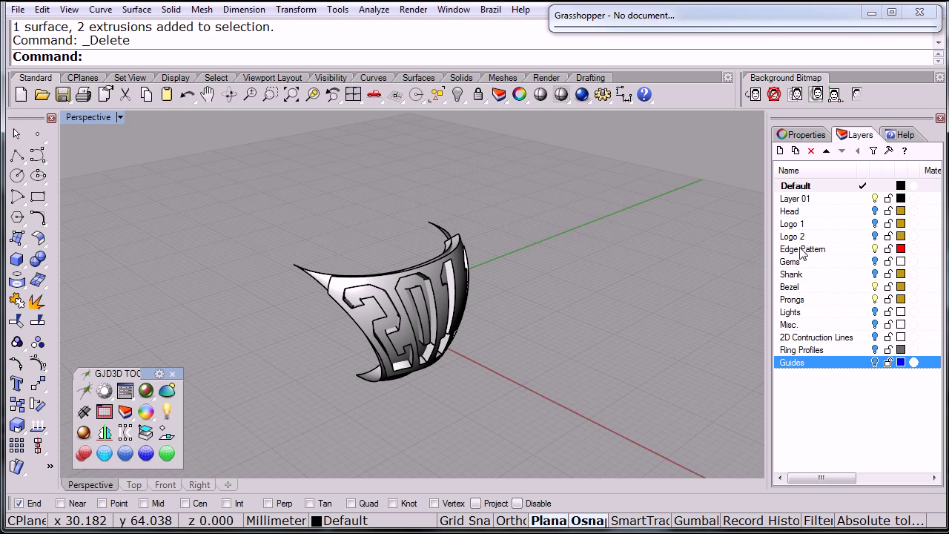
right_click_drag(740, 245, 435, 311)
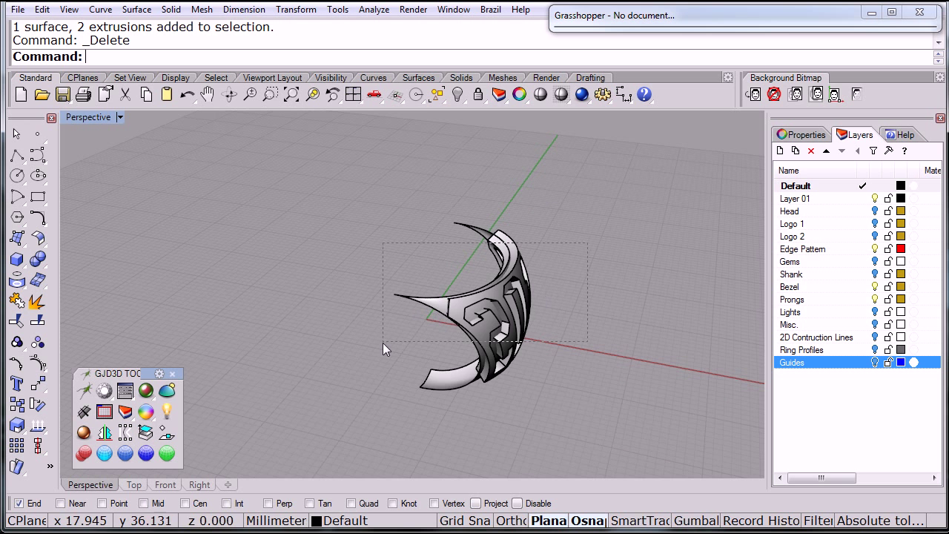
- Select the half ring's shank and logo parts and zoom onto them in a maximized Top view
left_click_drag(383, 342, 388, 343)
double_click(88, 119)
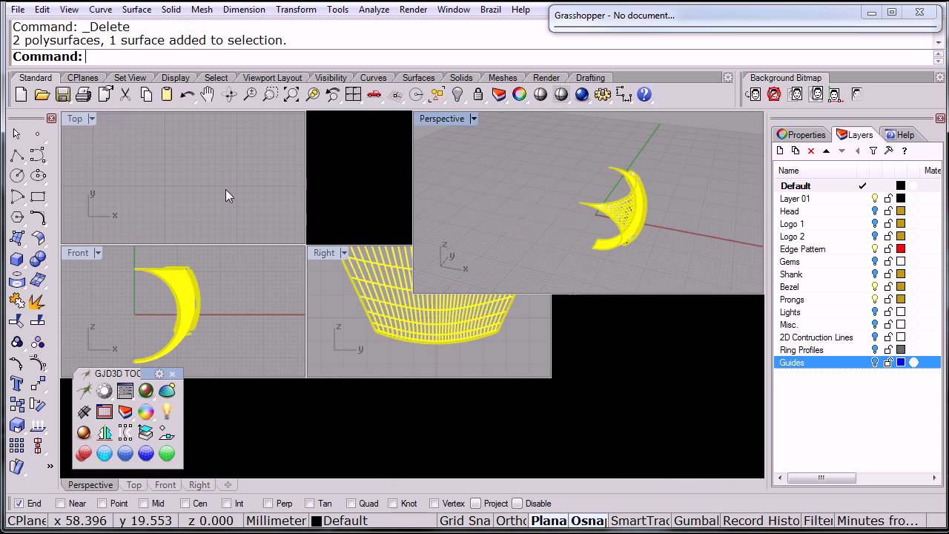
left_click(85, 124)
double_click(79, 120)
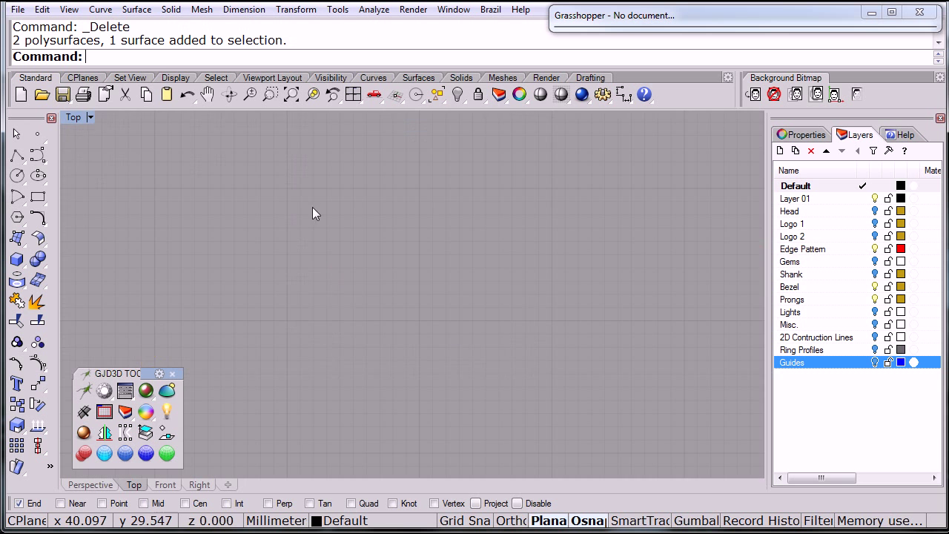
right_click_drag(391, 262, 470, 310)
scroll(445, 322, "up", 3)
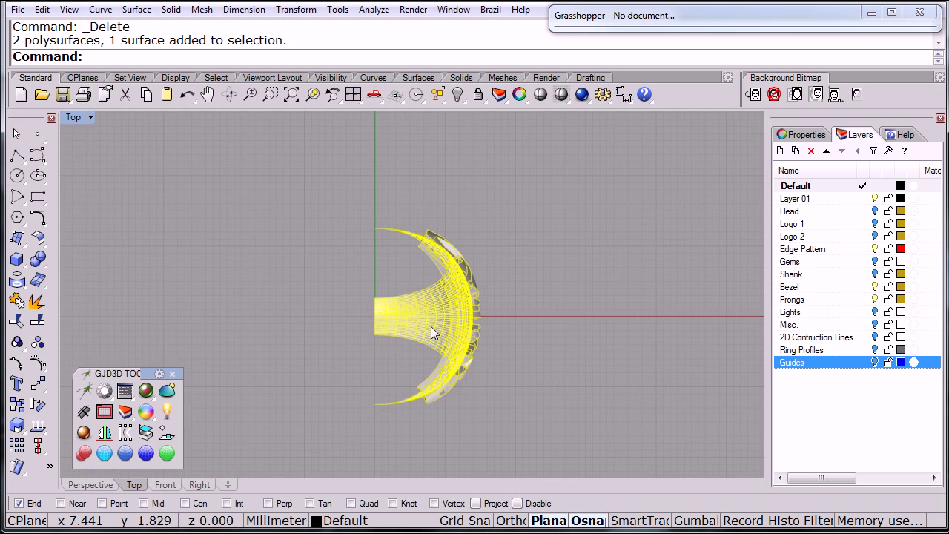
- Rotate a copy of the half ring 180° about centre 0, keeping the original in place
left_click(38, 405)
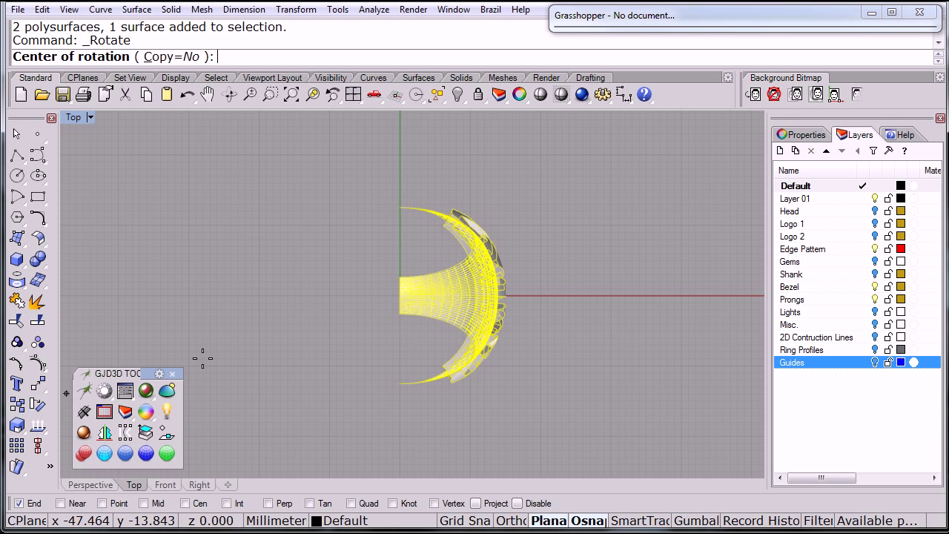
type("0")
key("Return")
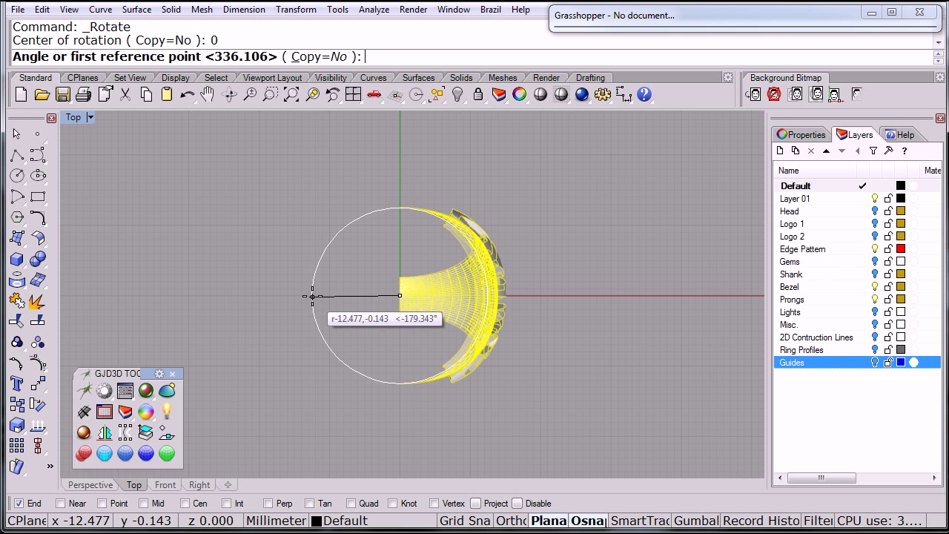
left_click(319, 58)
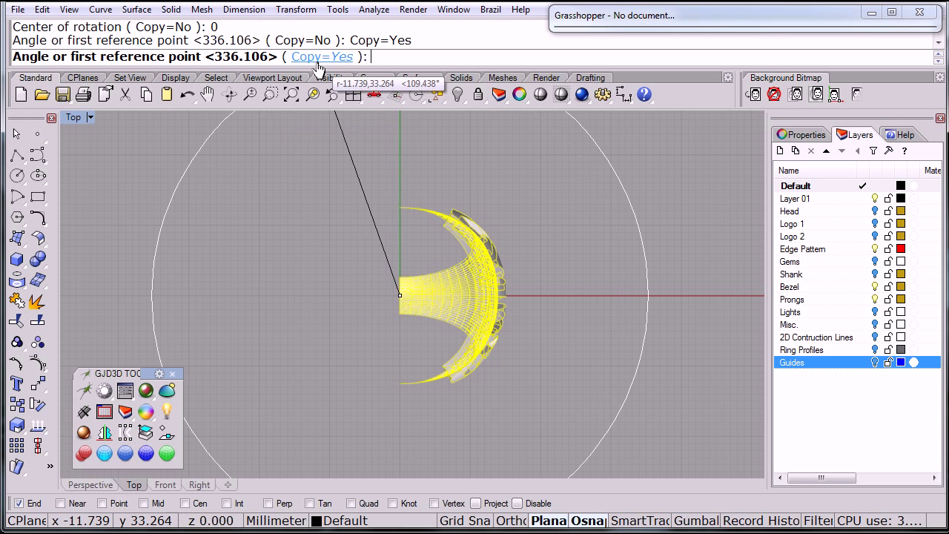
type("180")
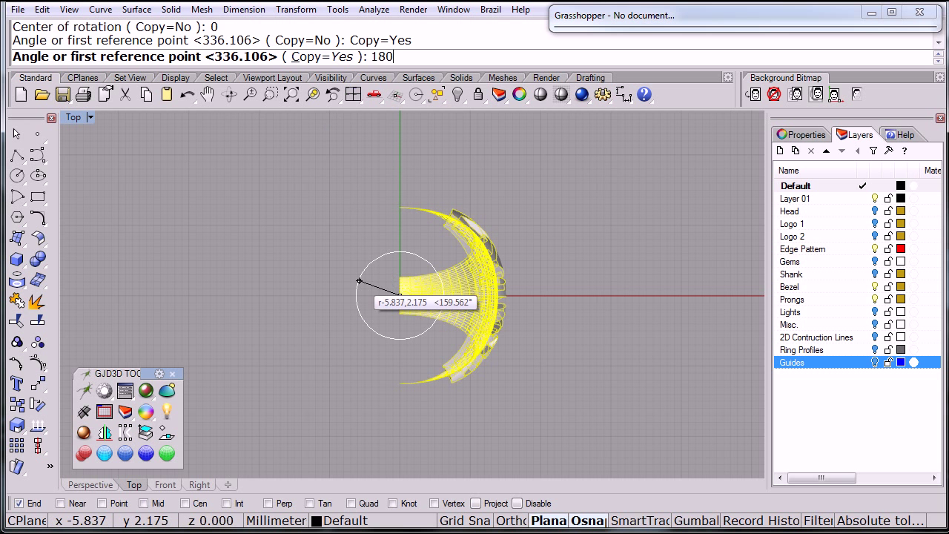
key("Return")
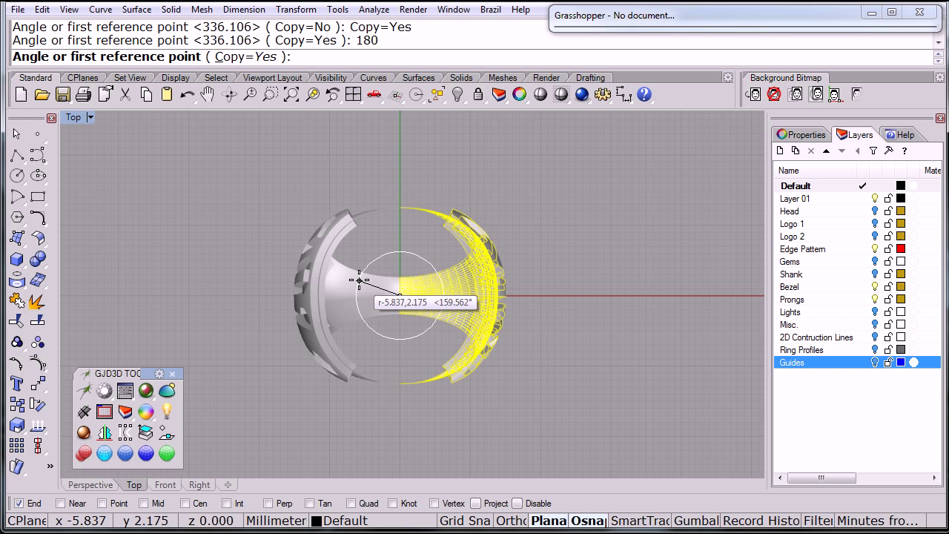
key("Return")
key("Escape")
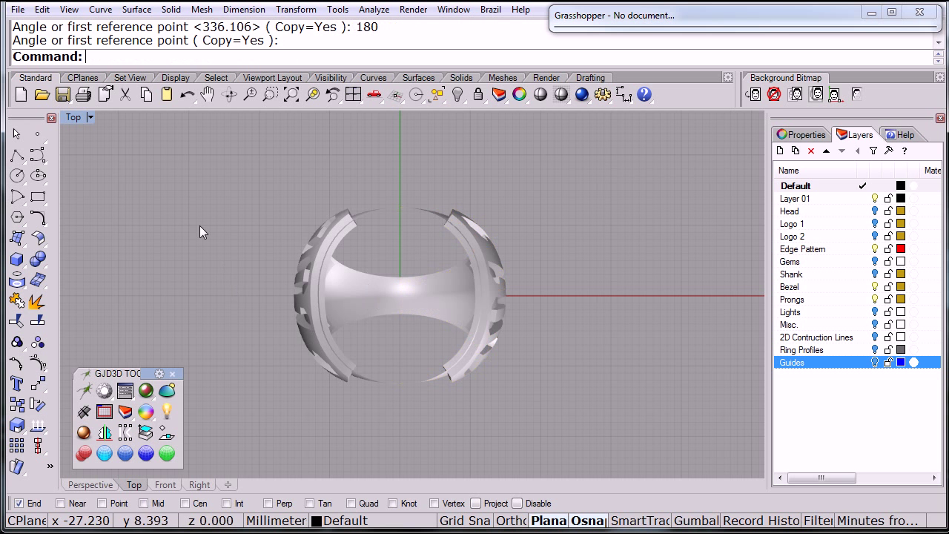
- Maximize the Perspective view, then hide the Head and Logo layers and show the Shank layer
double_click(78, 119)
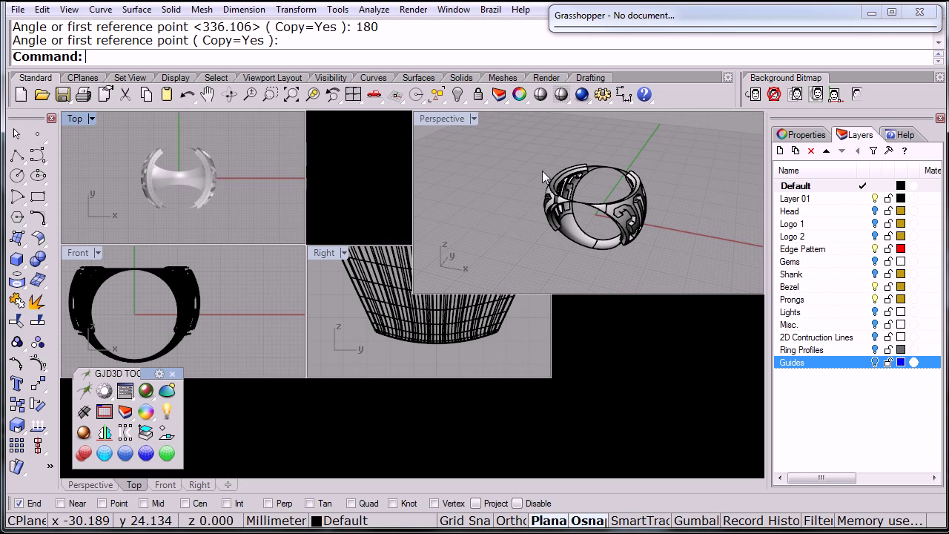
double_click(452, 121)
right_click_drag(534, 370, 519, 297)
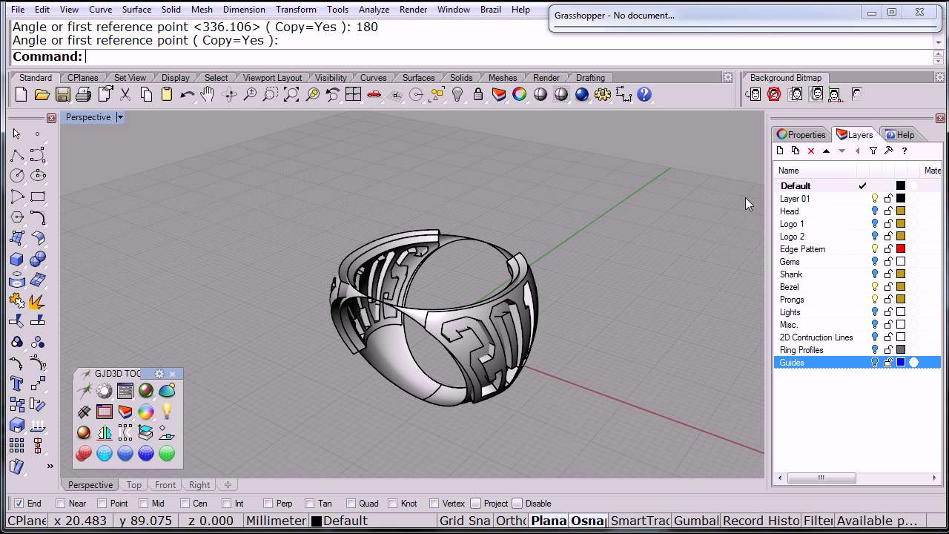
left_click(873, 213)
left_click(875, 224)
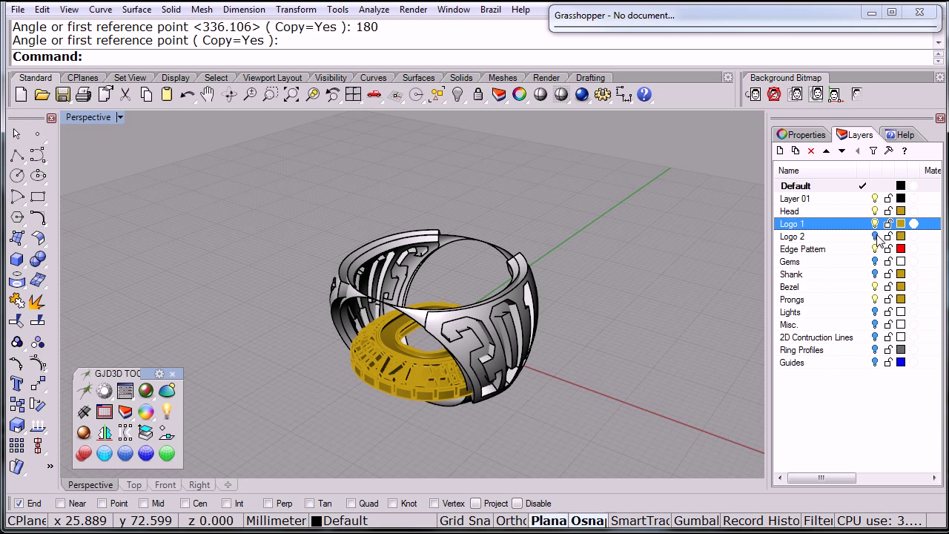
left_click(877, 236)
left_click(877, 235)
left_click(875, 224)
left_click(876, 212)
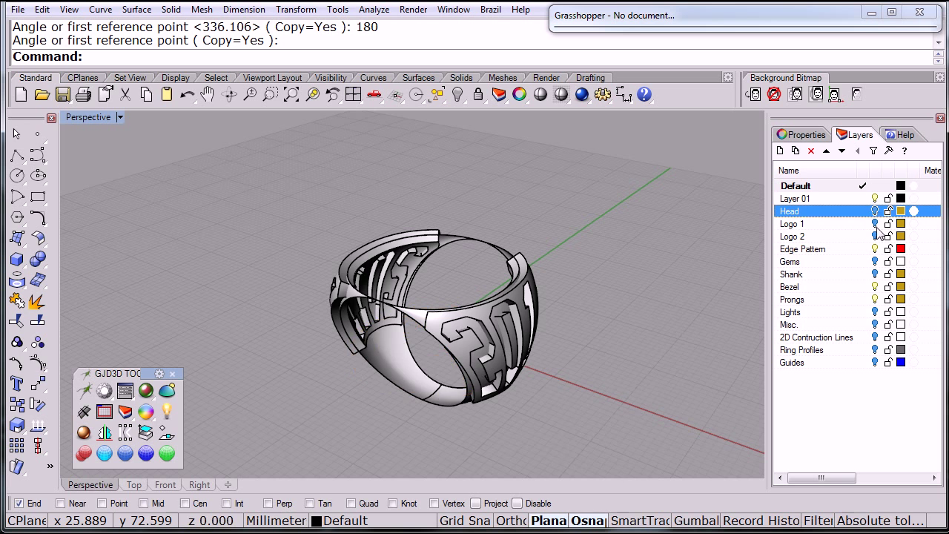
left_click(875, 275)
left_click(876, 274)
- Window-select the six shank surfaces and join them into one polysurface
right_click_drag(566, 282, 421, 318)
left_click_drag(437, 319, 414, 170)
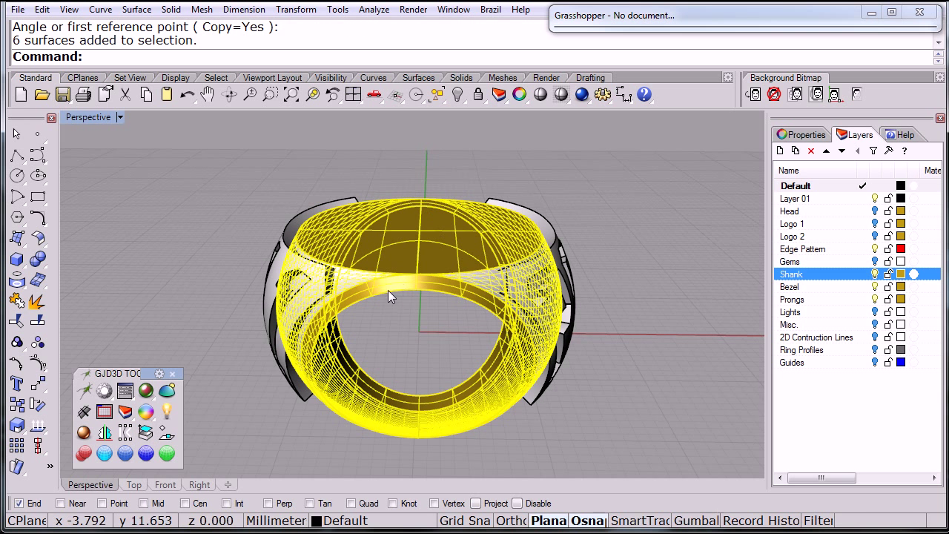
left_click(17, 301)
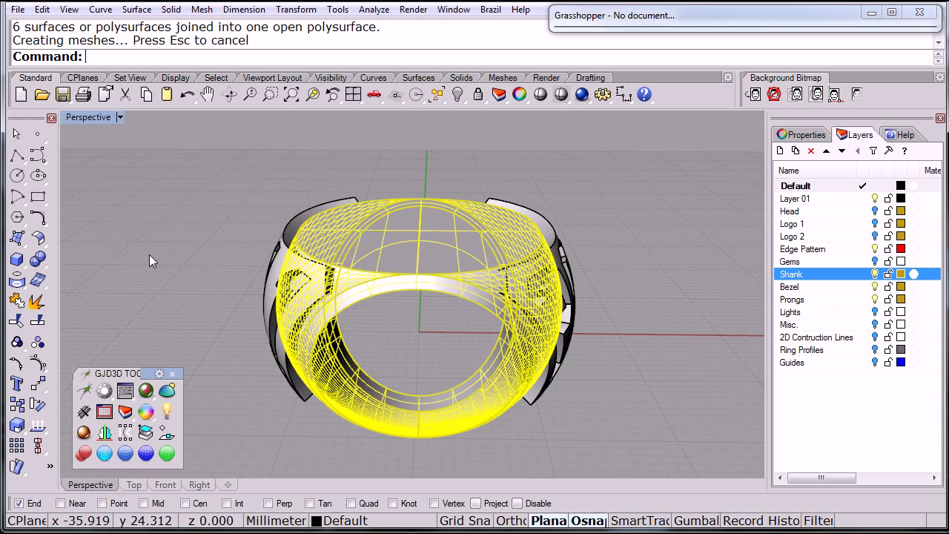
left_click(152, 254)
left_click(398, 282)
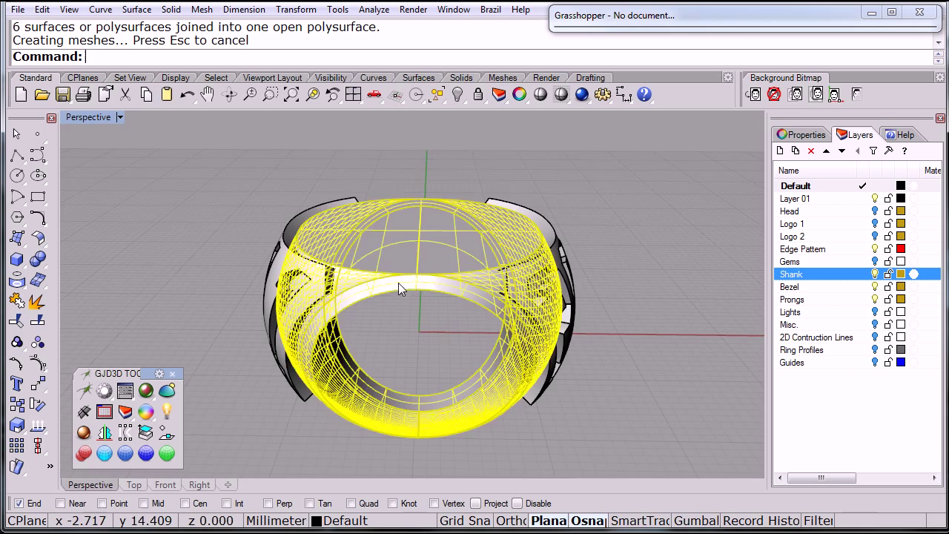
right_click_drag(437, 357, 466, 294)
key("Escape")
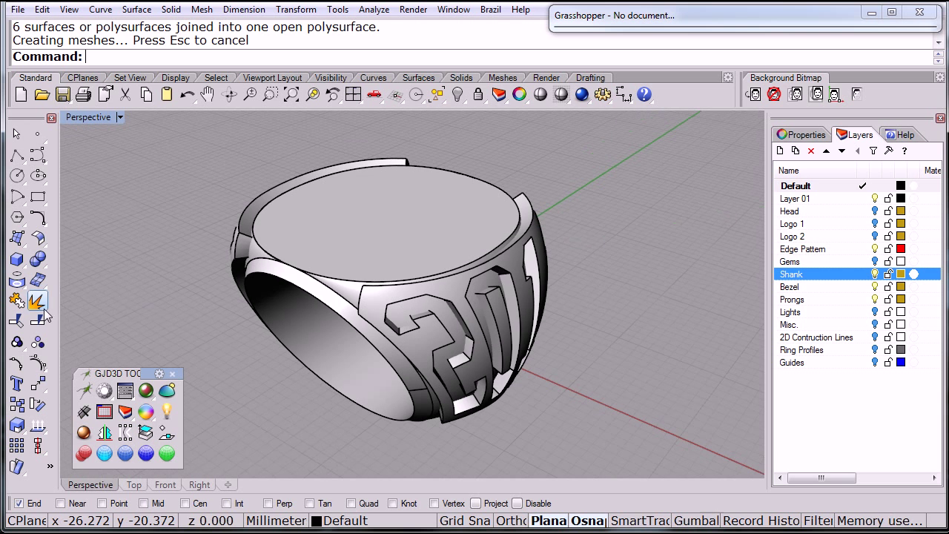
- Boolean Difference the logo cutter from the joined shank, then orbit to inspect the carved 2011 logo
left_click(37, 258)
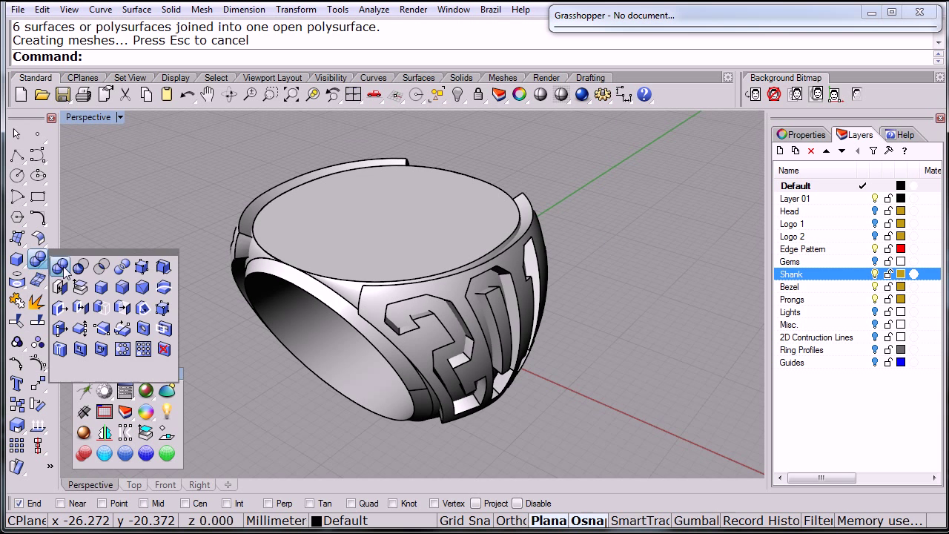
left_click(101, 267)
left_click(386, 245)
key("Return")
left_click(447, 288)
key("Return")
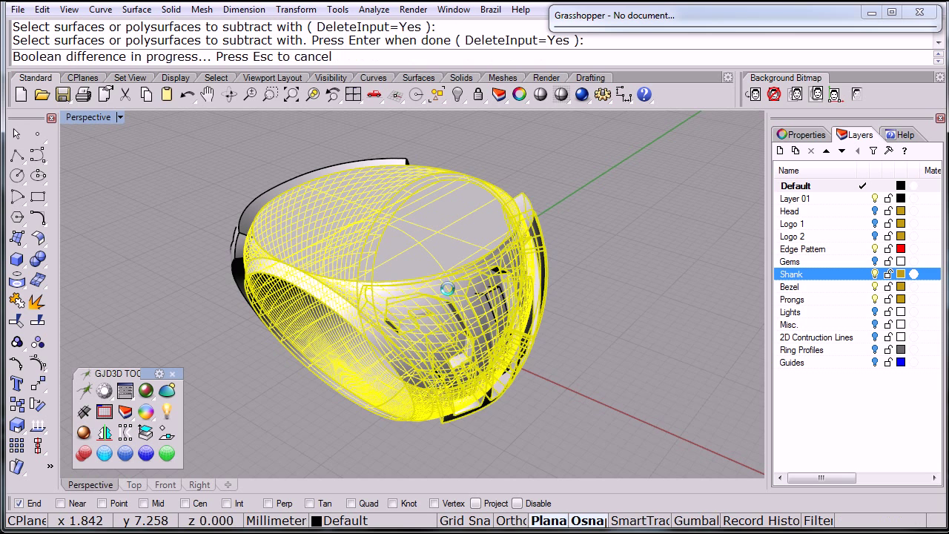
right_click_drag(447, 288, 252, 293)
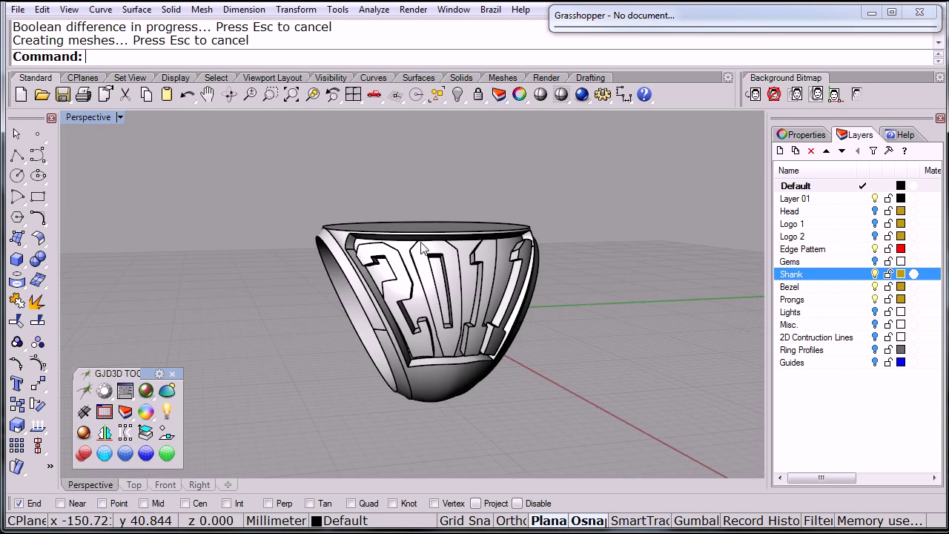
right_click_drag(387, 276, 439, 247)
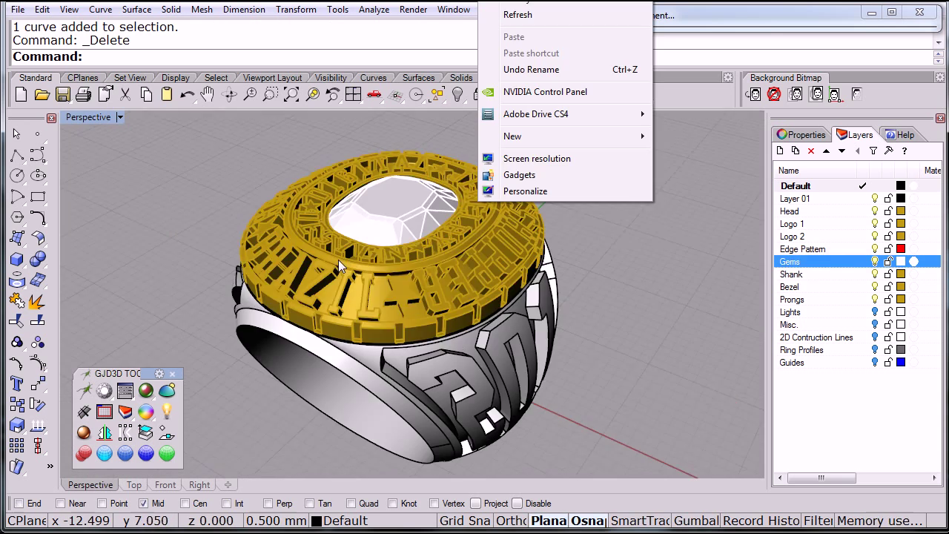
- Select all ring parts, switch on the Head and Shank layers, and orbit to the 2011 logo side
right_click_drag(338, 260, 416, 276)
key("ctrl+a")
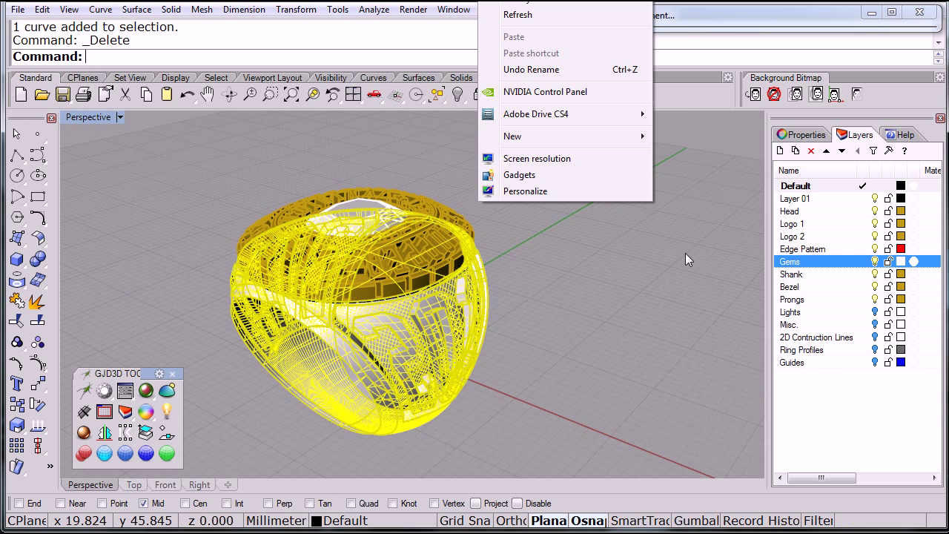
left_click(796, 212)
left_click(794, 275)
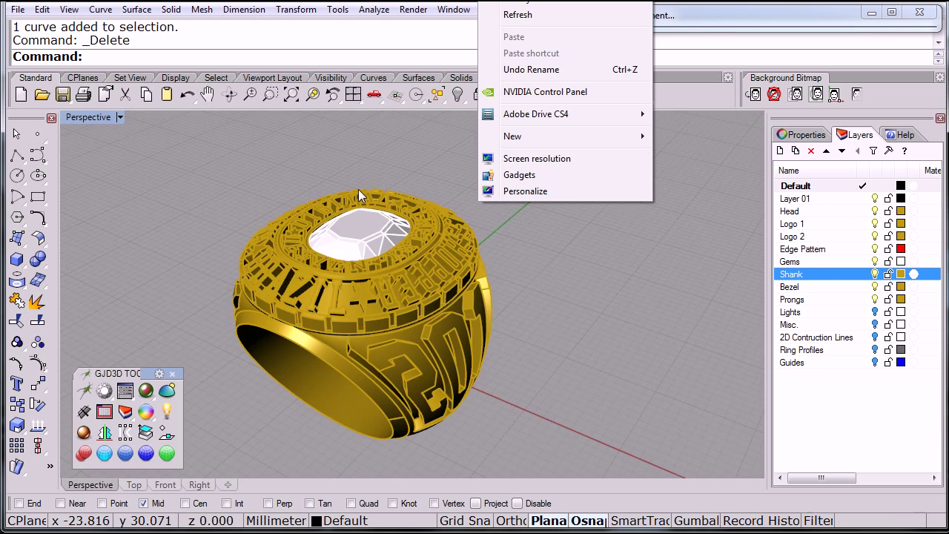
mouse_move(358, 189)
right_mouse_down()
mouse_move(442, 308)
mouse_move(643, 338)
mouse_move(534, 282)
mouse_move(243, 278)
mouse_move(551, 327)
mouse_move(568, 289)
mouse_move(314, 271)
mouse_move(426, 297)
right_mouse_up()
mouse_move(613, 338)
right_mouse_down()
mouse_move(366, 314)
mouse_move(319, 289)
mouse_move(498, 284)
mouse_move(484, 331)
mouse_move(543, 358)
mouse_move(507, 310)
right_mouse_up()
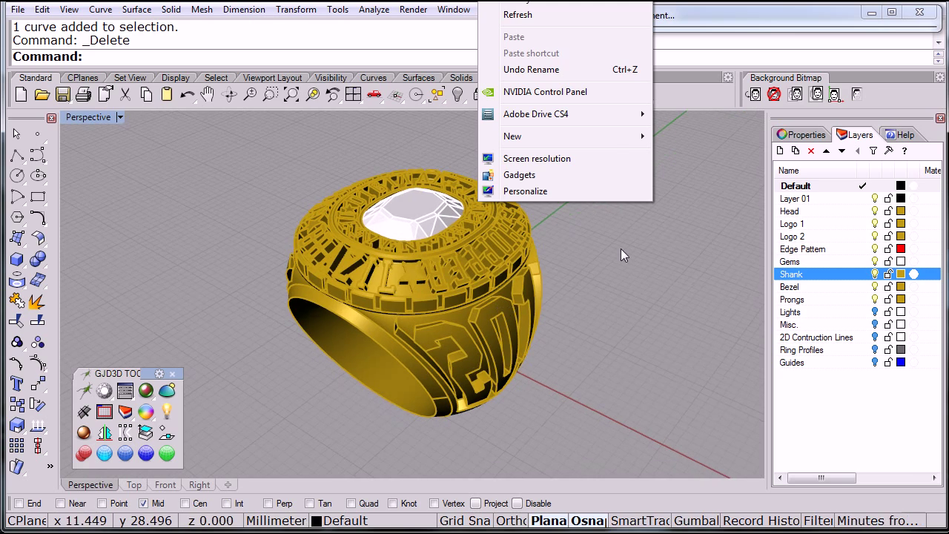